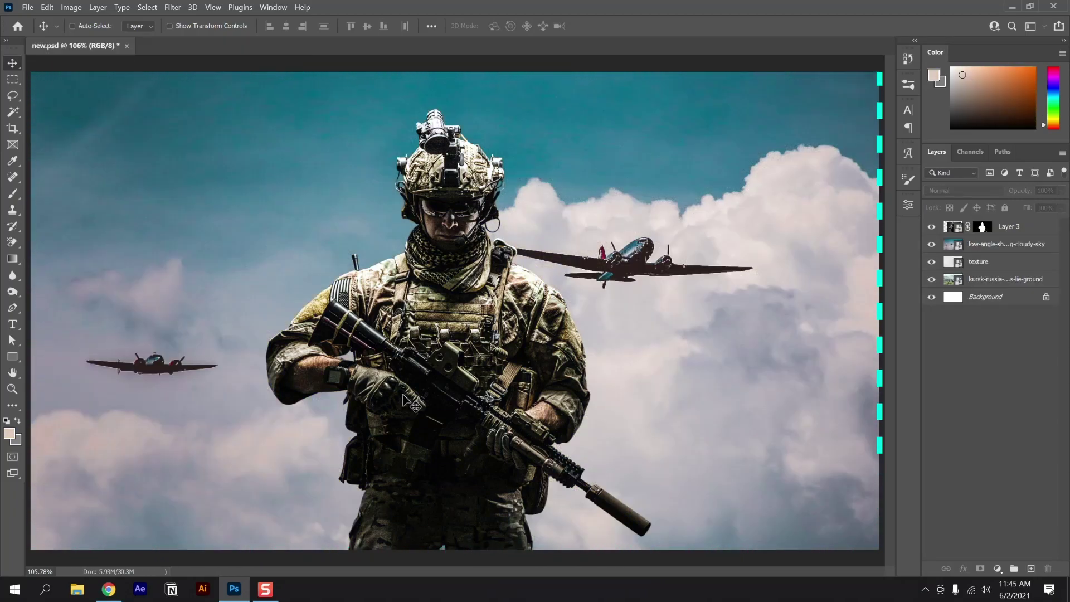
Create a new 1920 × 1080 px document at 72 Pixels/Inch.
key("ctrl+n")
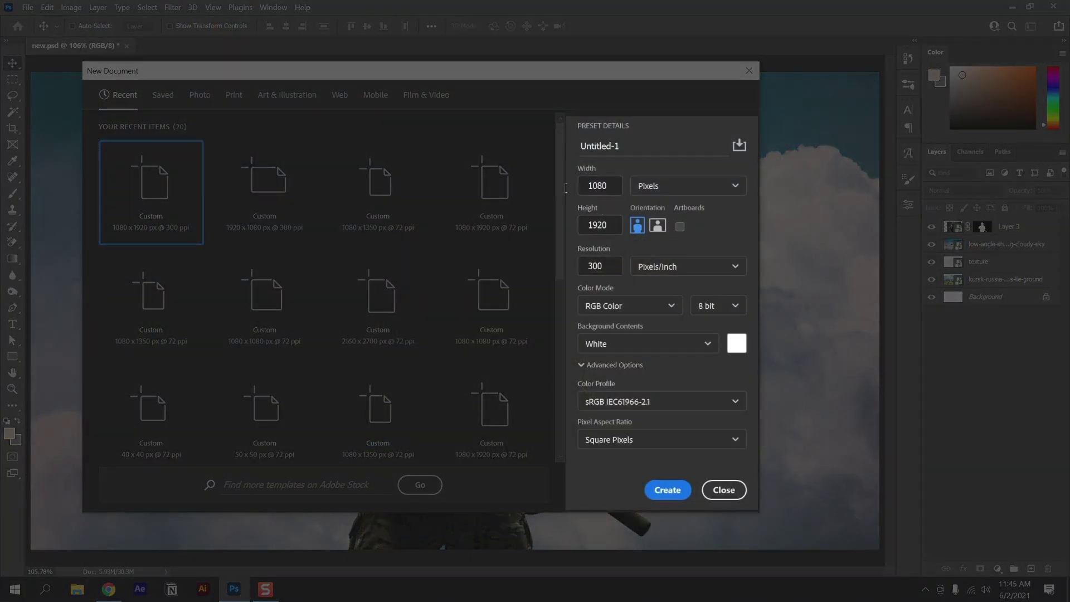
left_click(609, 187)
type("192")
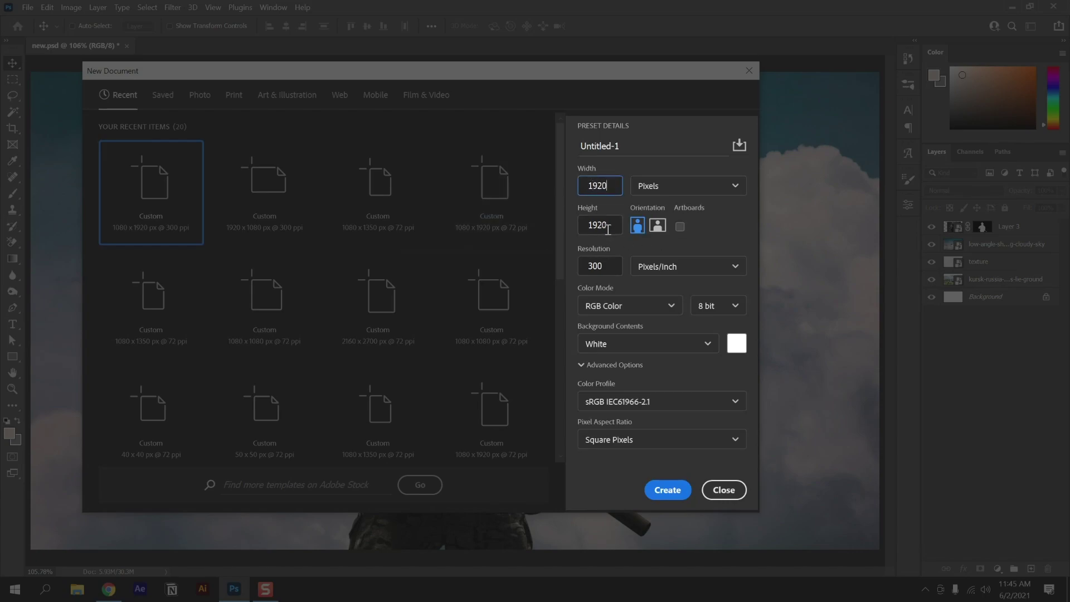
left_click(580, 228)
type("10")
left_click(604, 268)
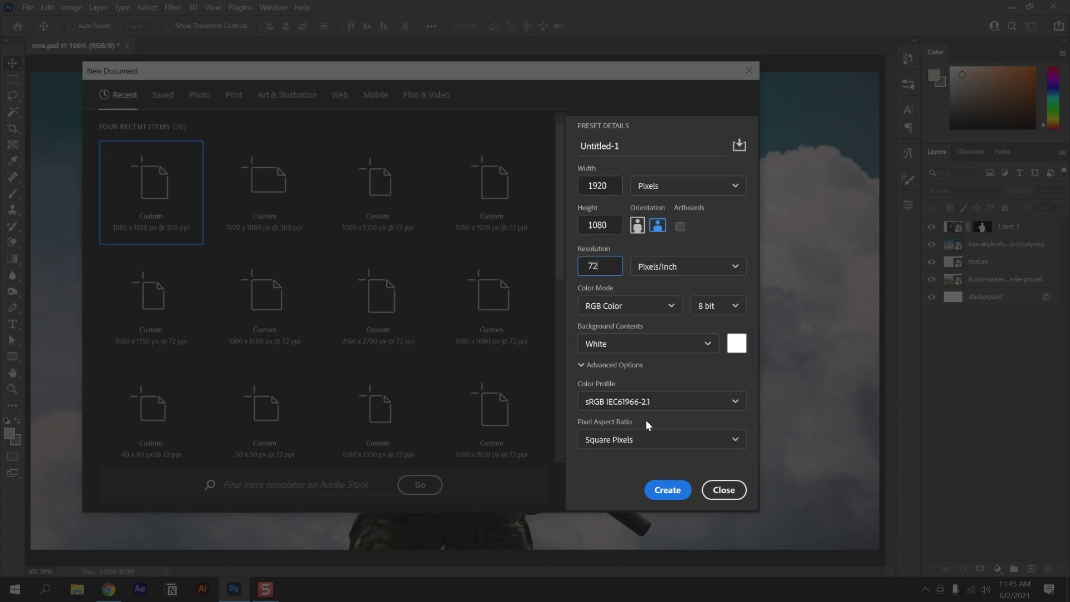
left_click(663, 491)
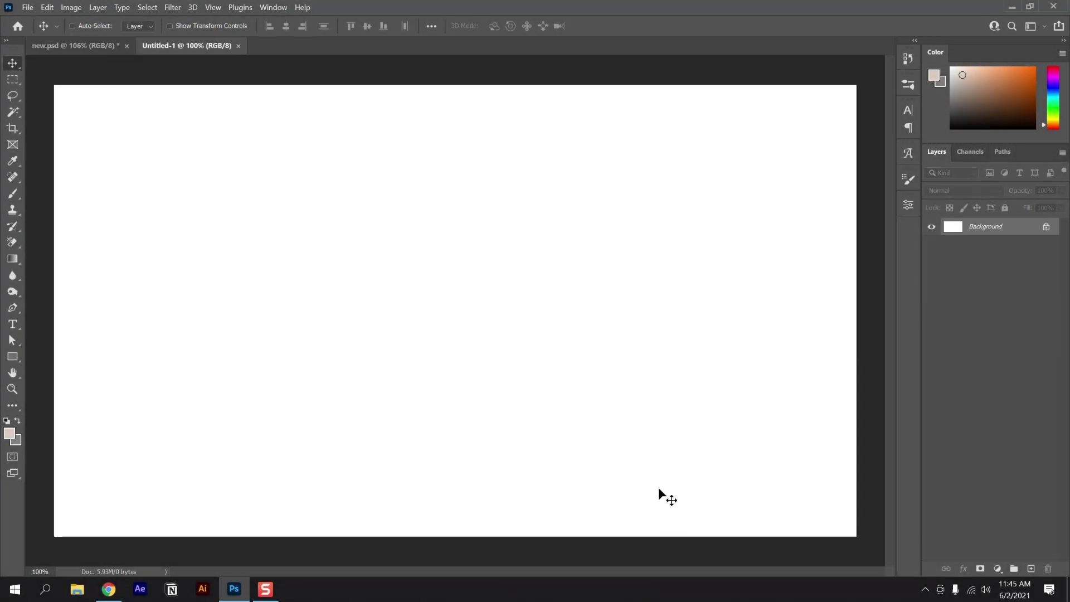
Copy the masked soldier layer from new.psd into Untitled-1 and check its mask.
left_click(92, 47)
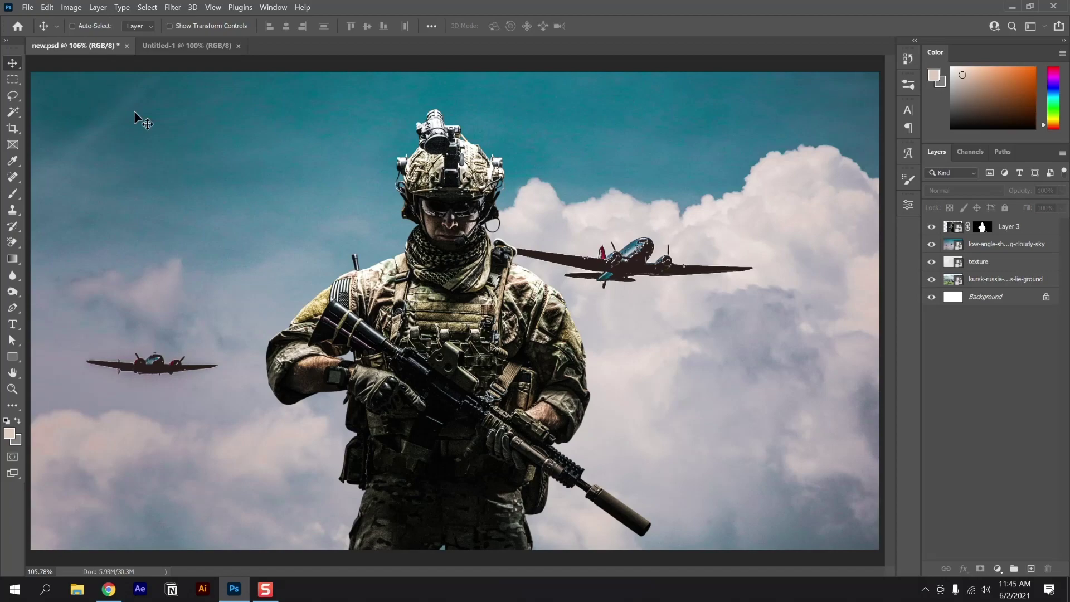
left_click(1008, 230)
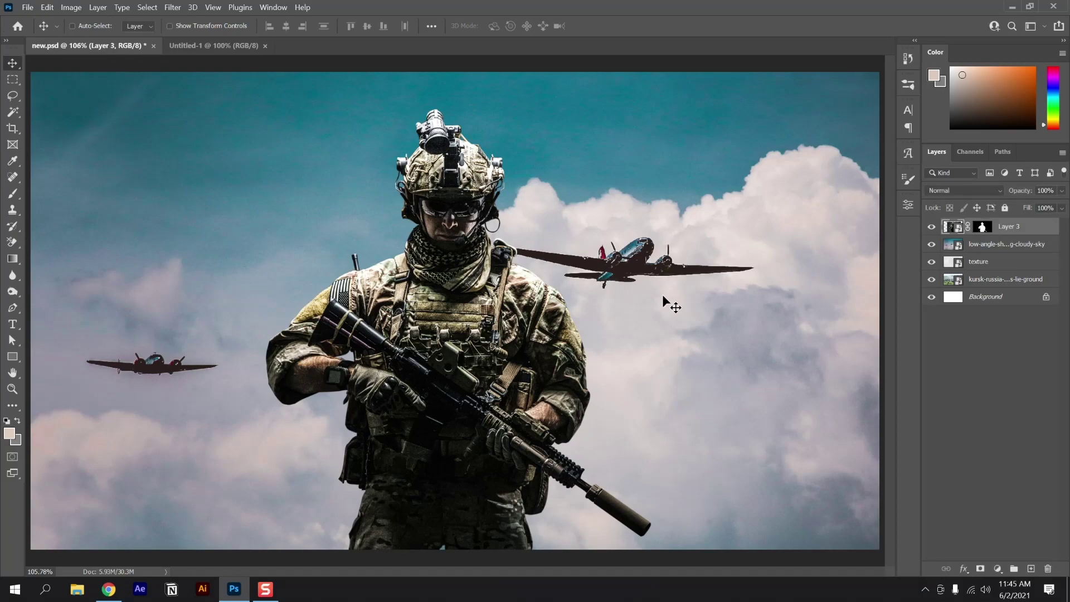
left_click_drag(446, 281, 441, 354)
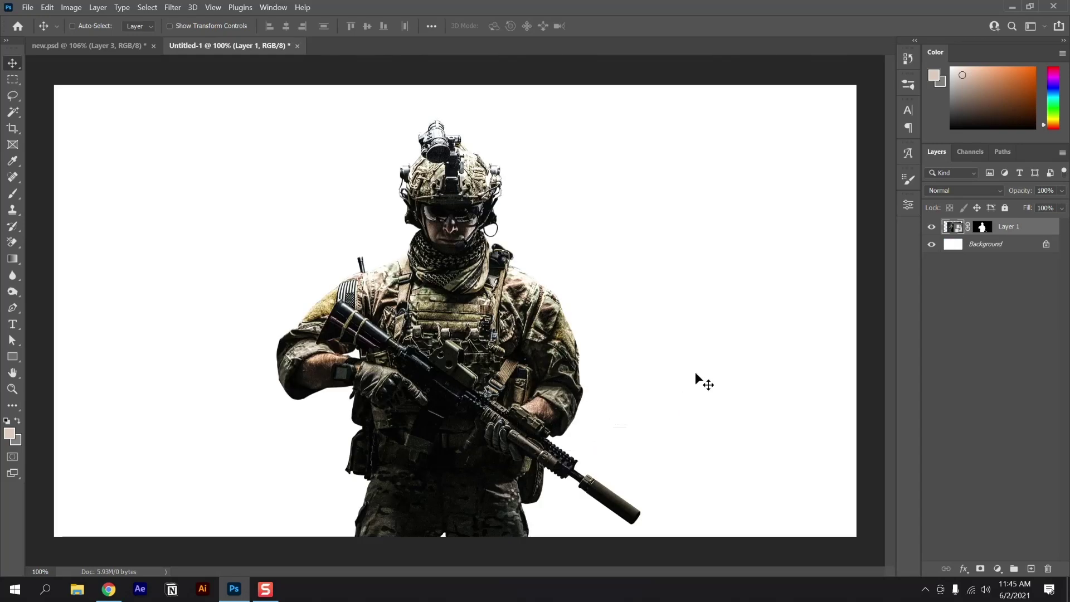
left_click(981, 228, "shift")
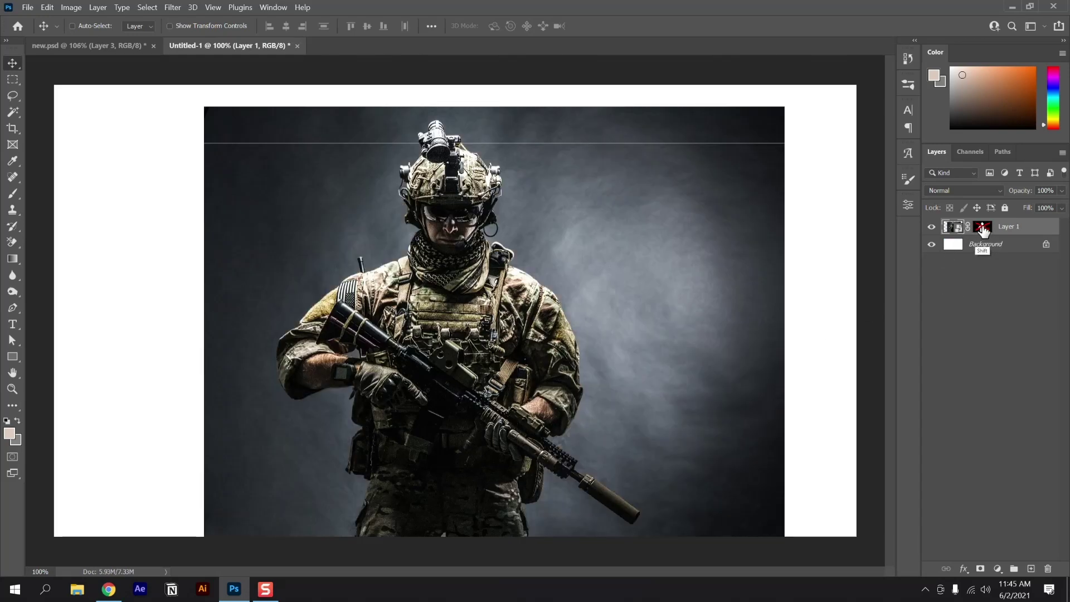
left_click(981, 230, "shift")
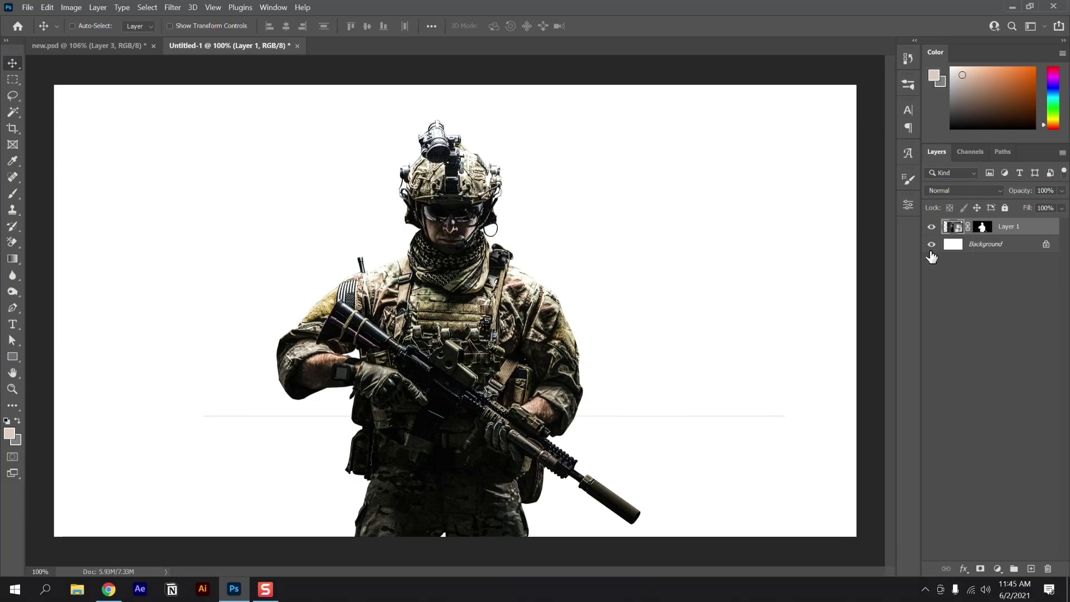
Copy the kursk battlefield layer below the soldier, then the cloudy sky layer, from new.psd.
left_click(114, 46)
left_click(977, 282)
left_click_drag(977, 282, 641, 382)
left_click_drag(1026, 228, 1031, 253)
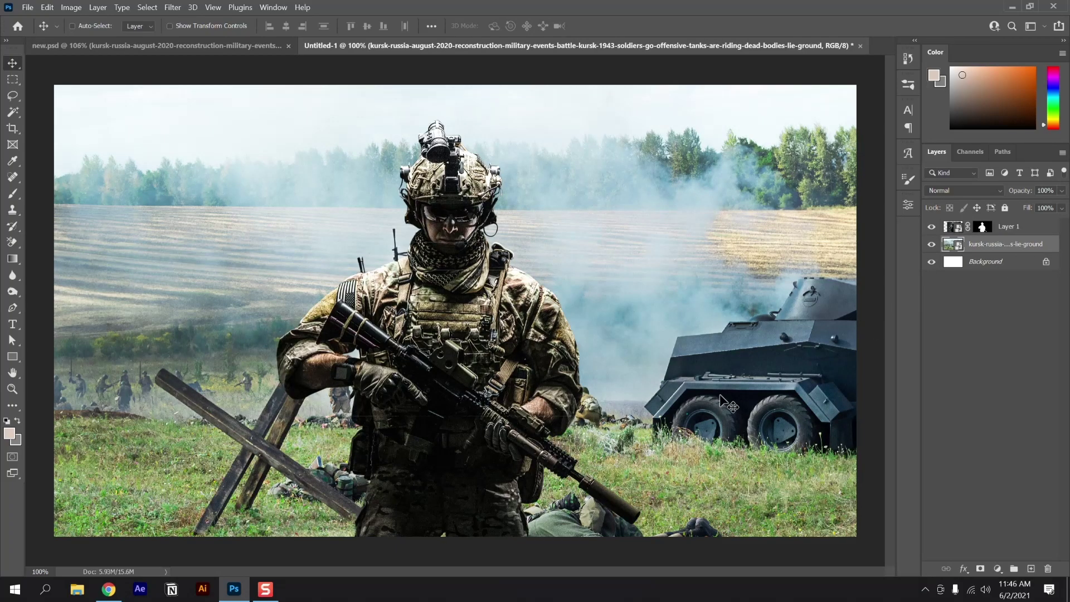
left_click(140, 45)
left_click(982, 248)
left_click_drag(501, 367, 633, 385)
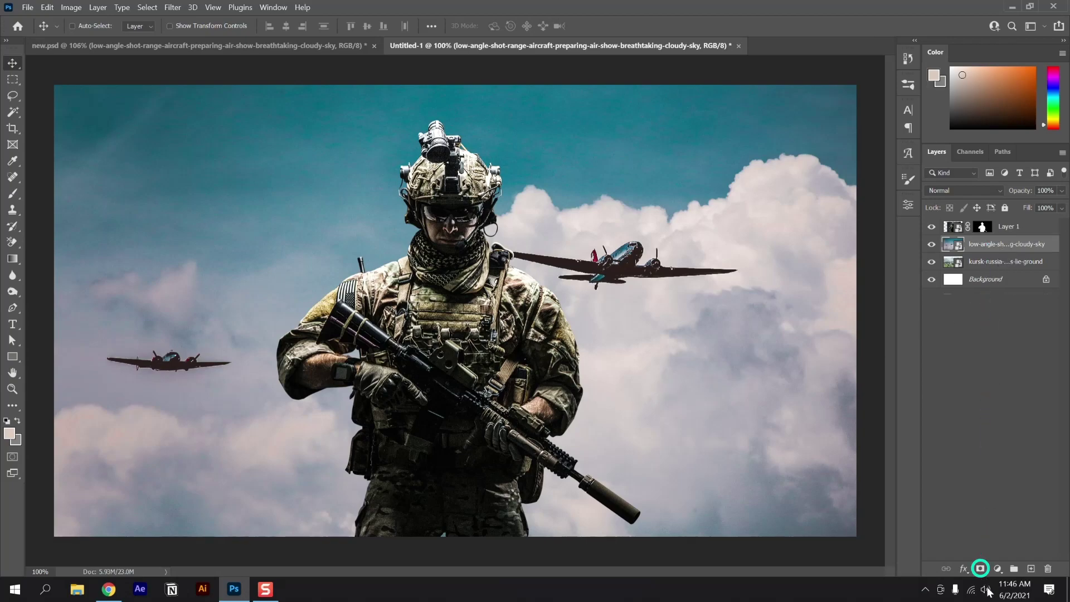
Mask the cloudy sky layer with a vertical gradient so it fades into the battlefield.
left_click(980, 568)
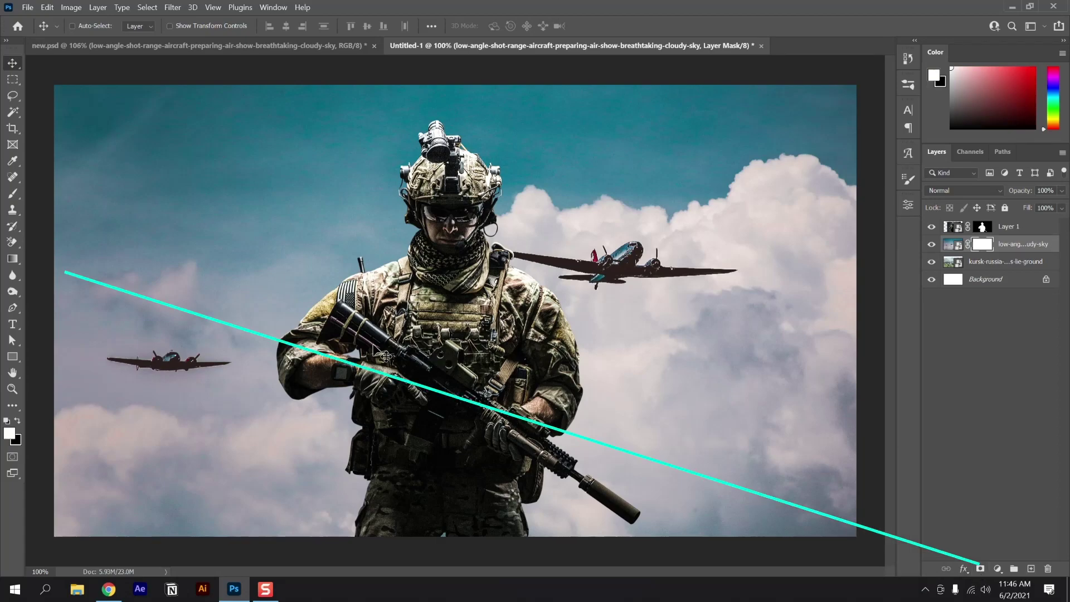
key("g")
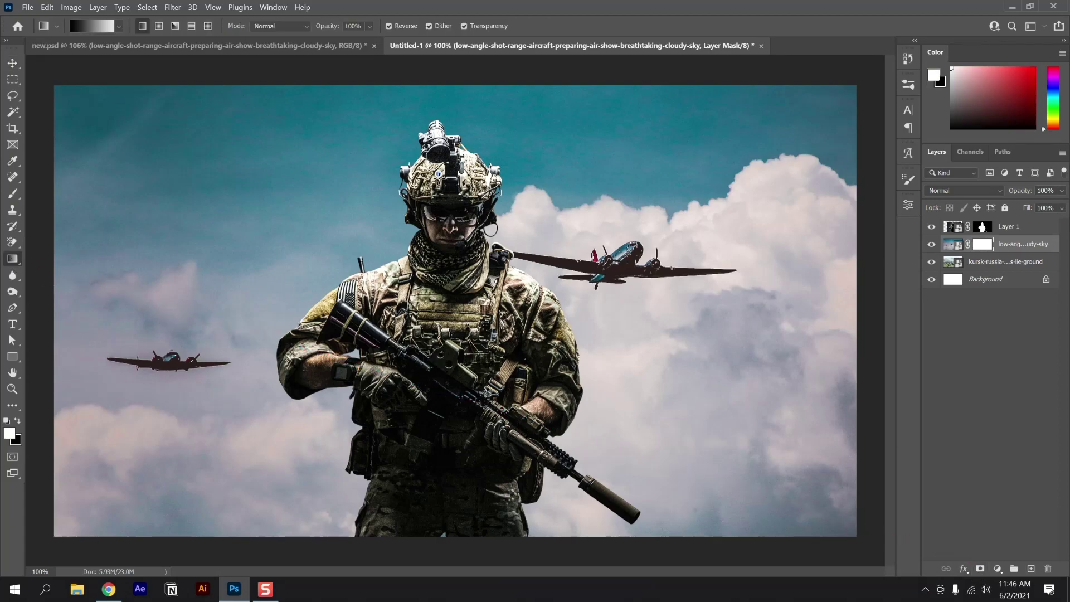
left_click_drag(438, 192, 449, 451)
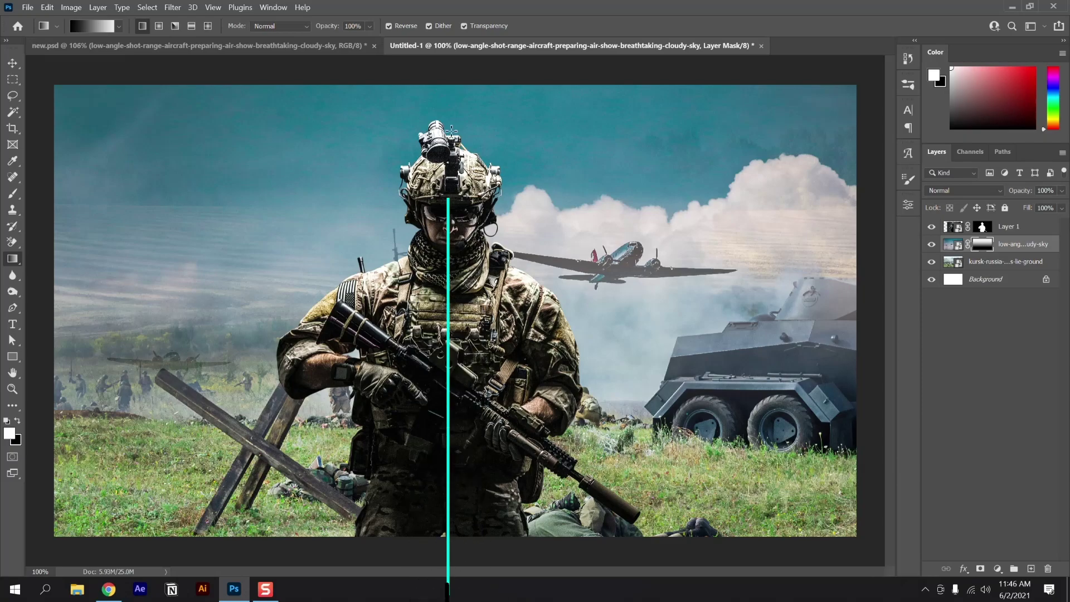
left_click_drag(451, 393, 476, 476)
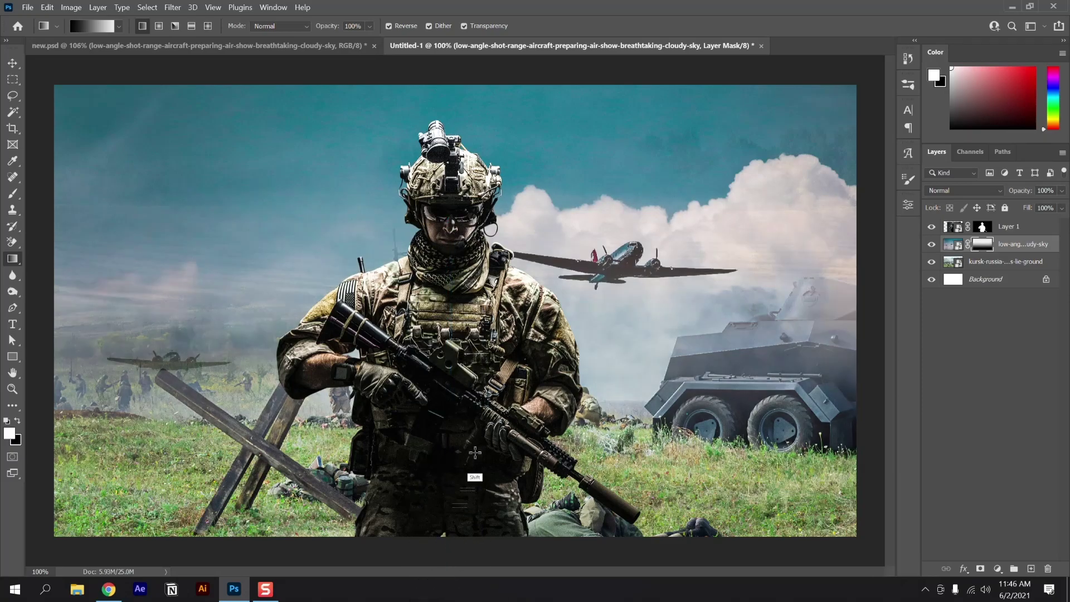
left_click_drag(454, 226, 471, 480)
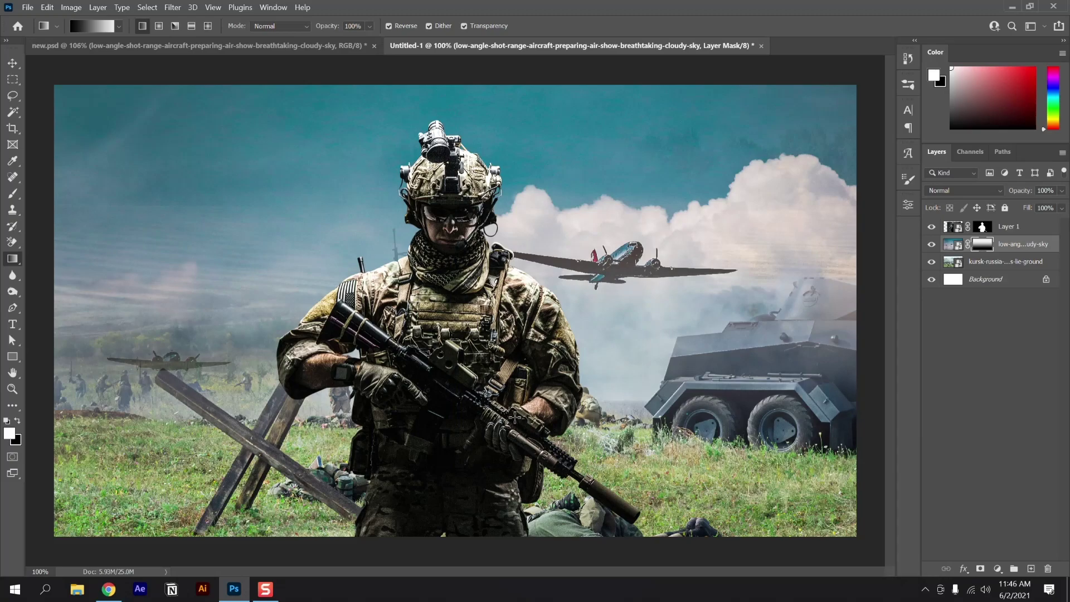
Mask the battlefield layer with a vertical gradient so the tank sinks into haze.
left_click(998, 261)
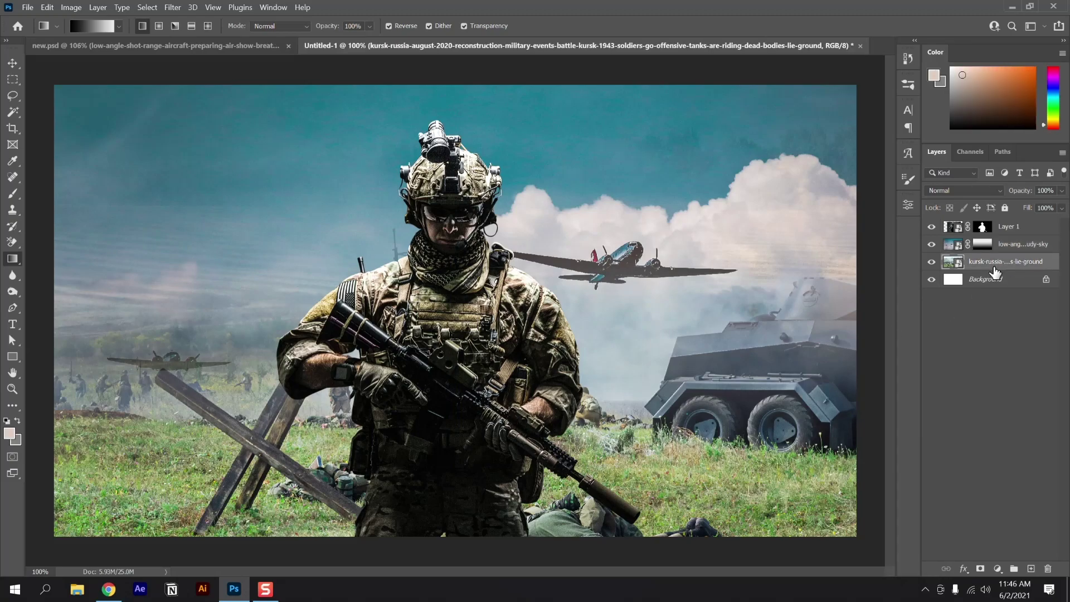
left_click(981, 569)
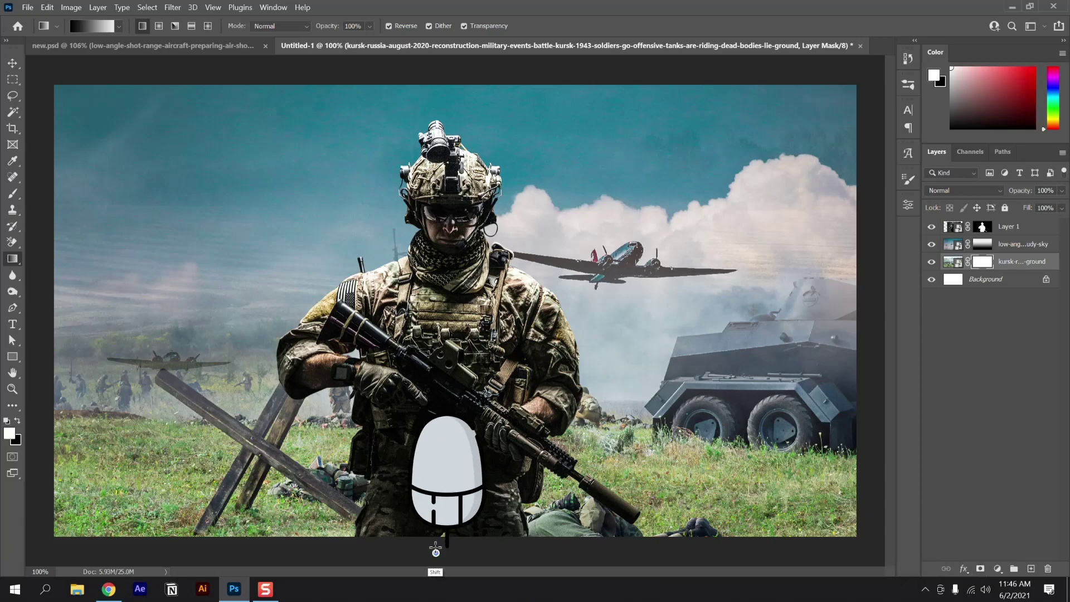
left_click_drag(447, 462, 447, 3)
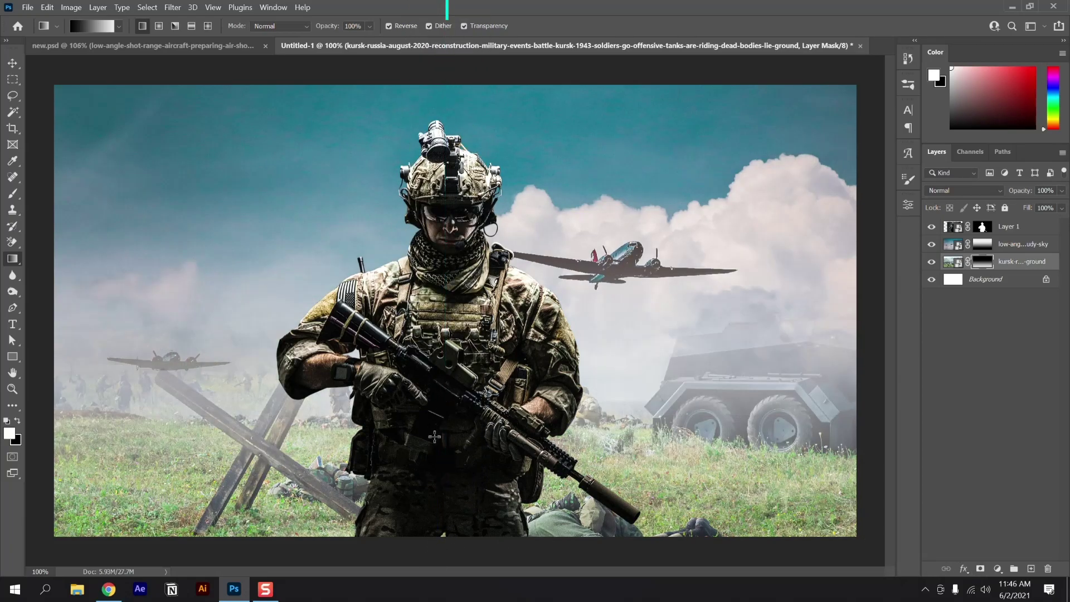
key("ctrl+z")
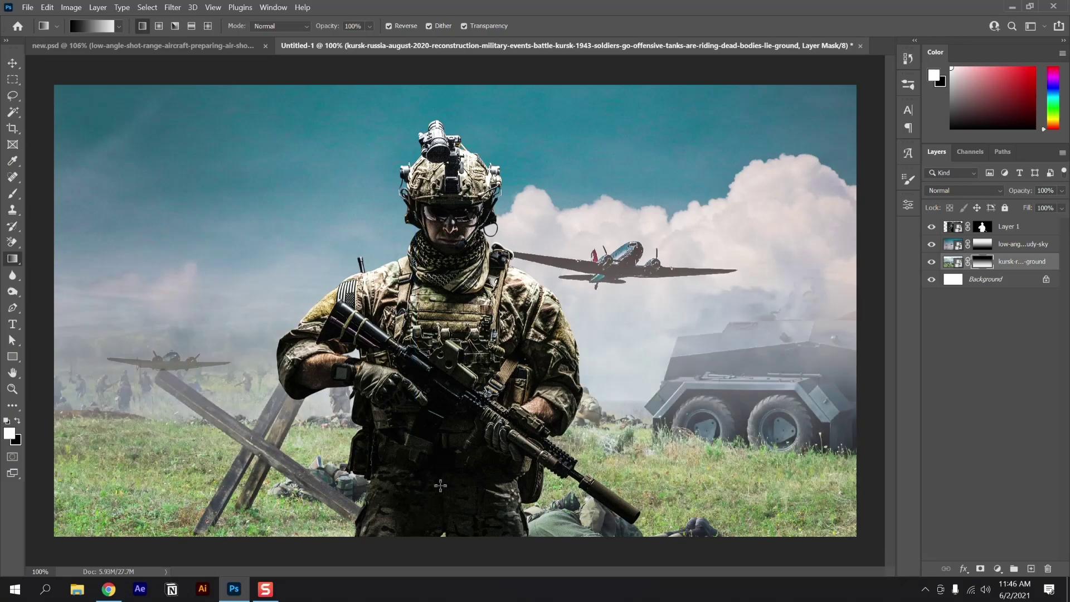
left_click_drag(440, 488, 428, 357)
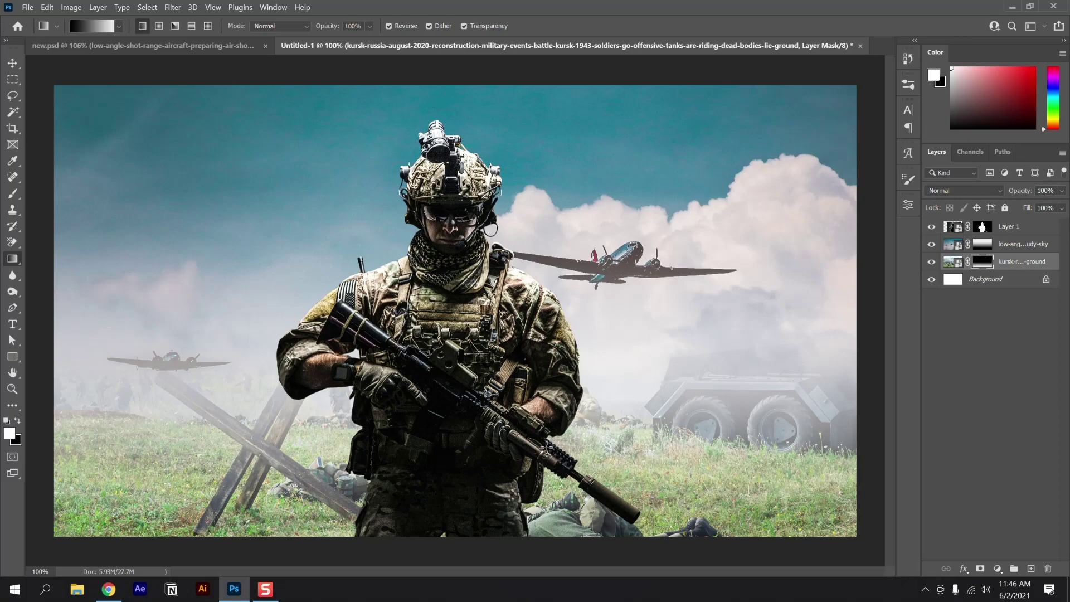
Unlock the Background as Layer 0 and give it a #e1d6b7 beige Color Overlay.
left_click(1047, 279)
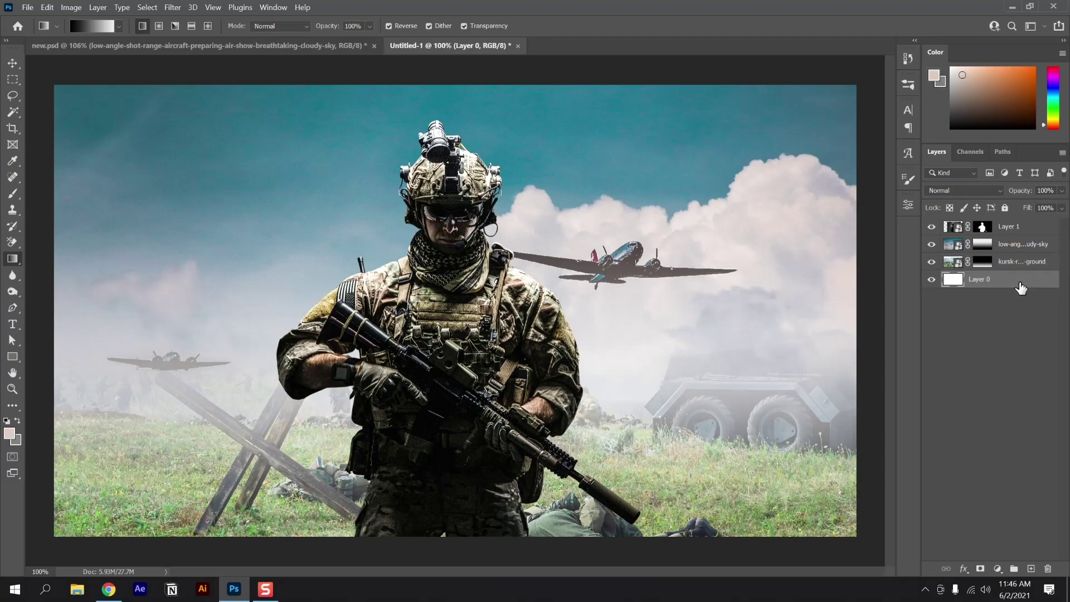
double_click(1021, 287)
left_click(654, 409)
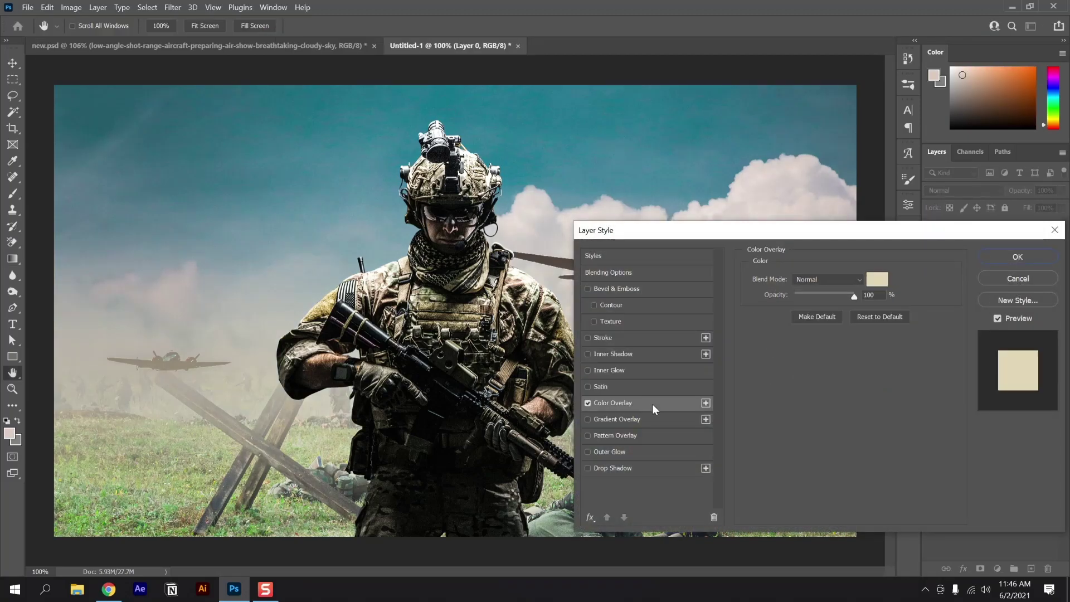
left_click(876, 279)
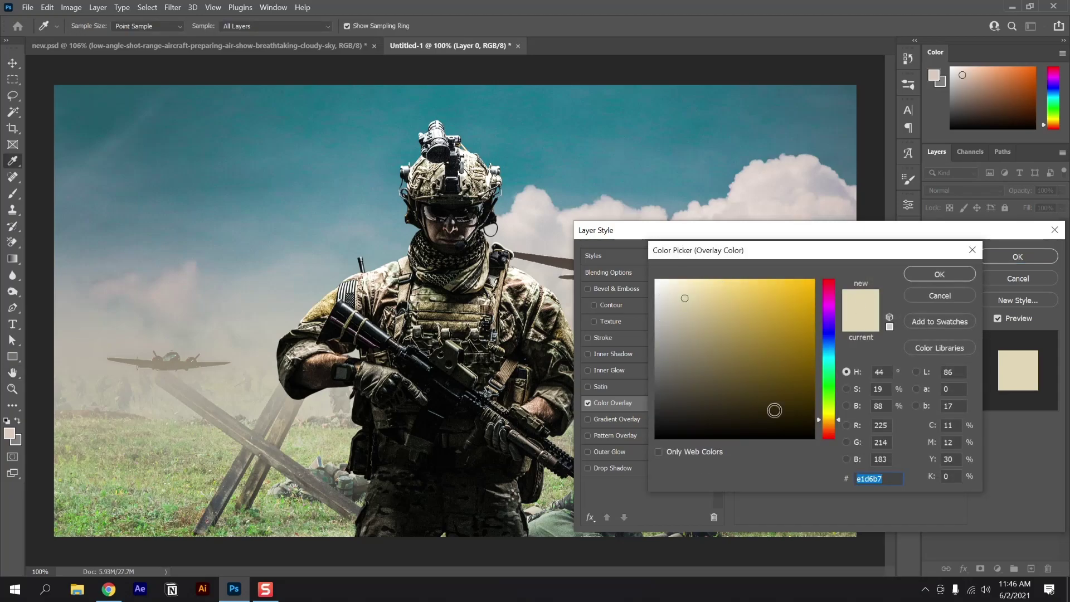
left_click(946, 274)
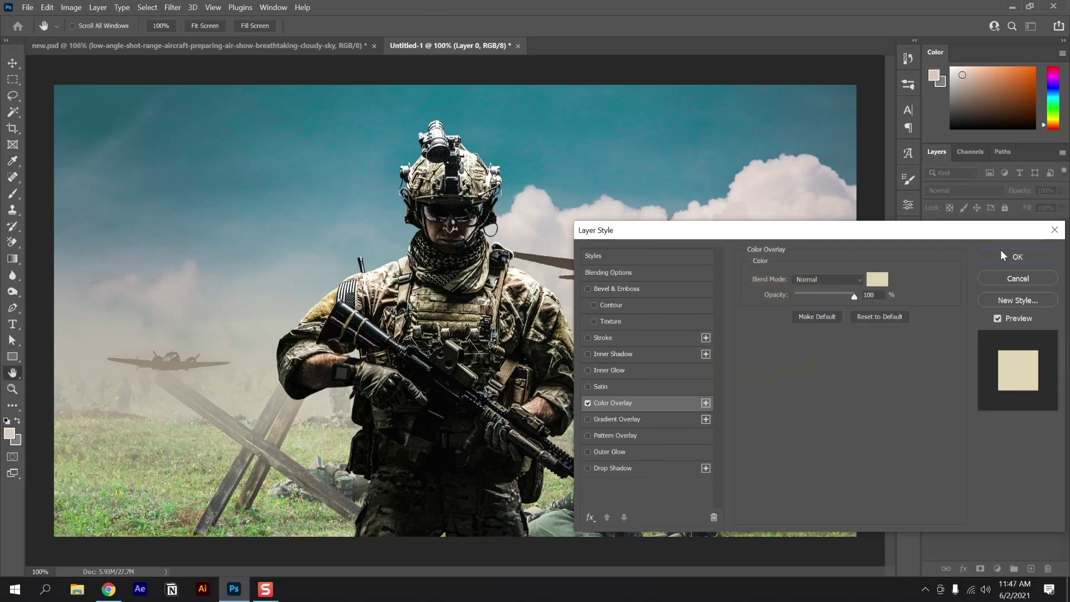
left_click(1001, 253)
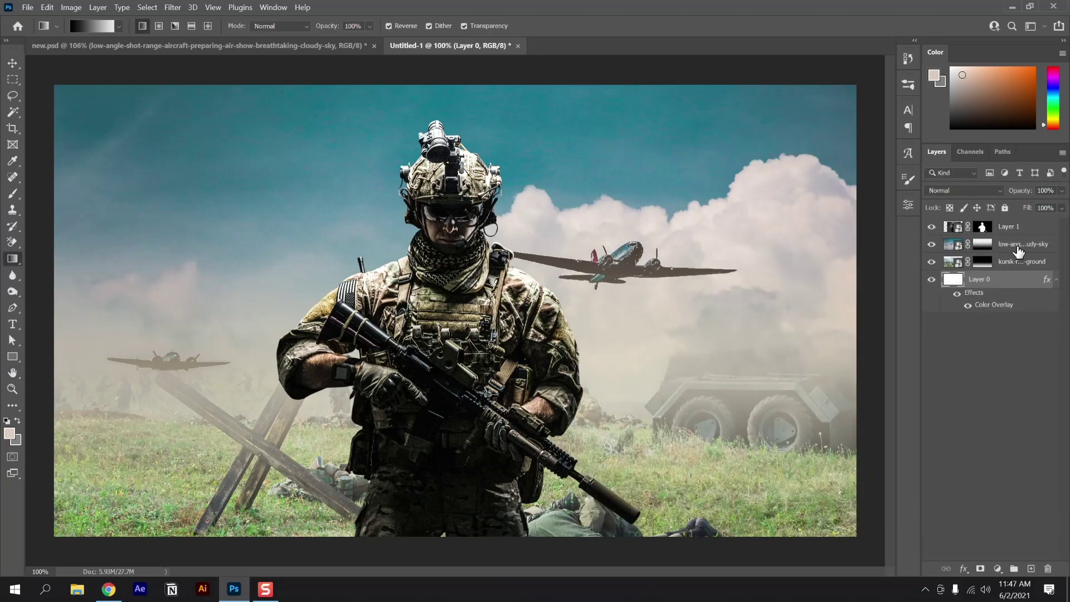
Add a new layer above the sky and pick a Soft Round brush at 0% hardness.
left_click(1020, 248)
left_click(1031, 568)
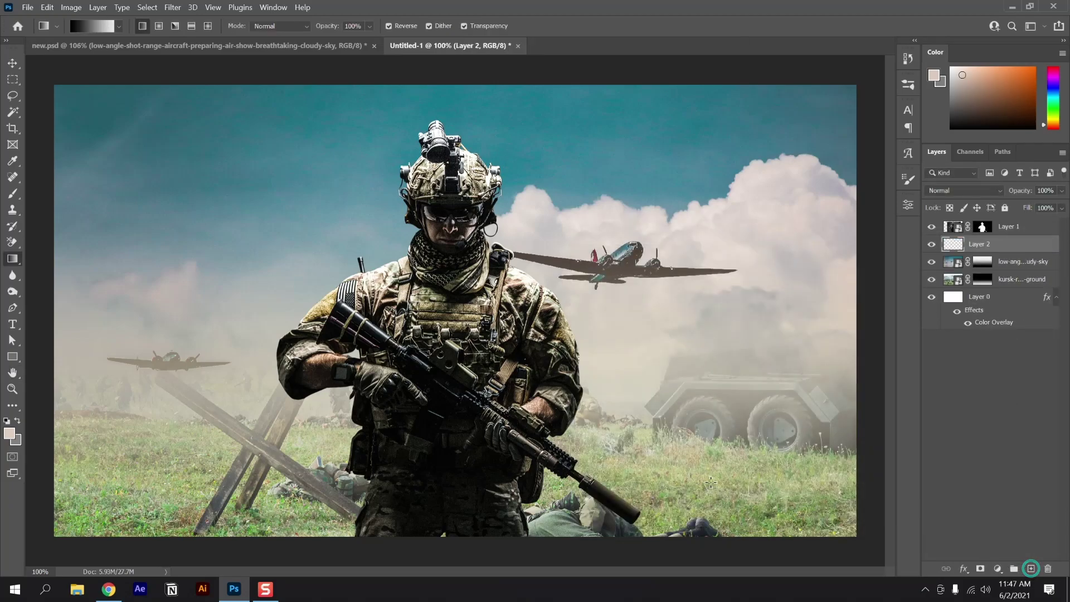
left_click(12, 194)
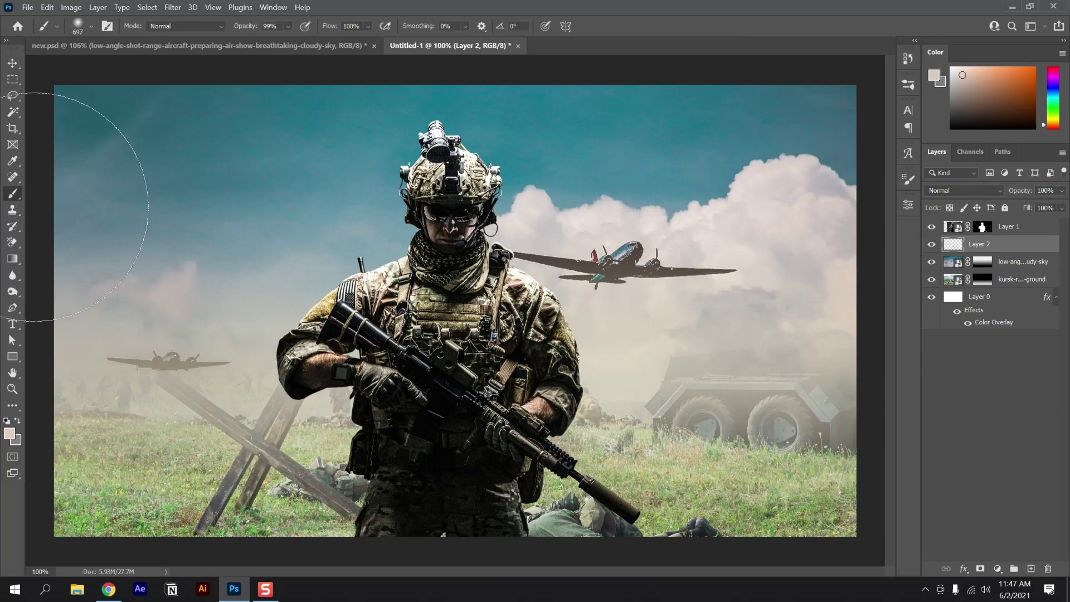
left_click(88, 26)
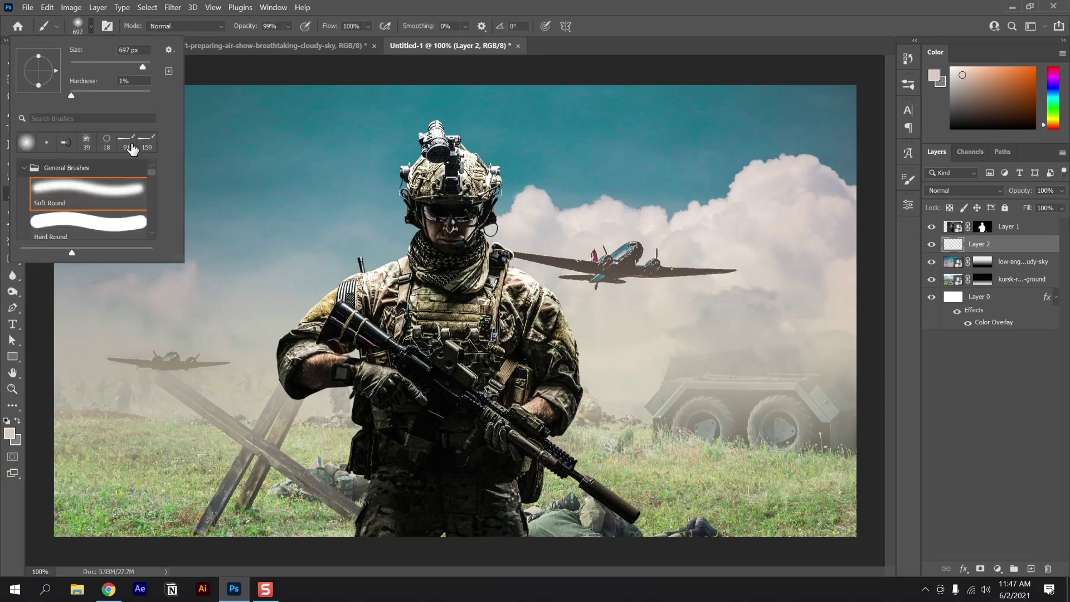
left_click(128, 194)
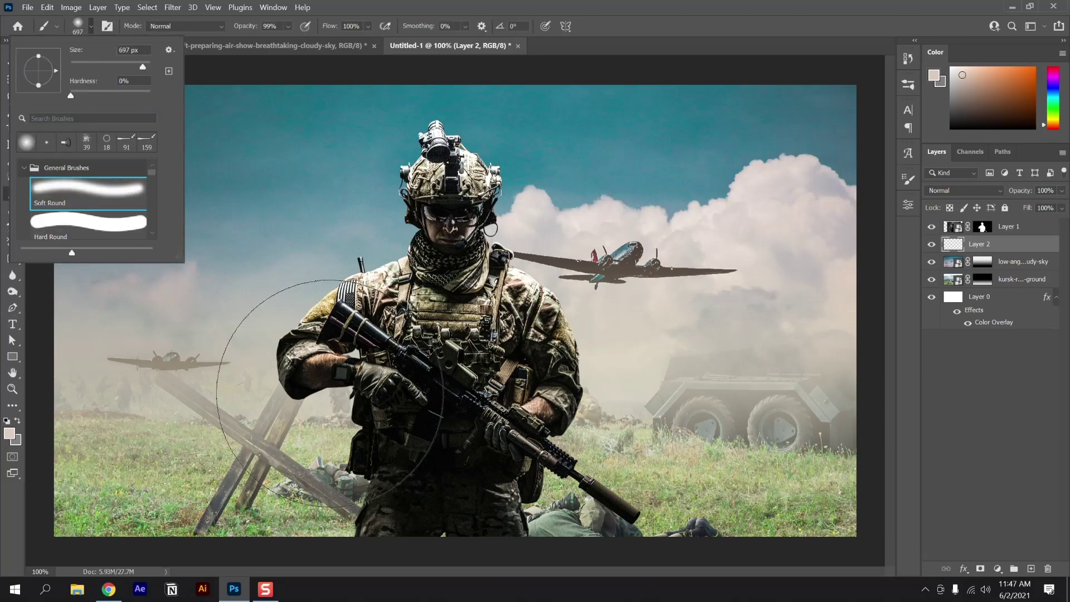
Sample olive from the soldier's gear and paint haze over the left smoke and vehicle.
key("i")
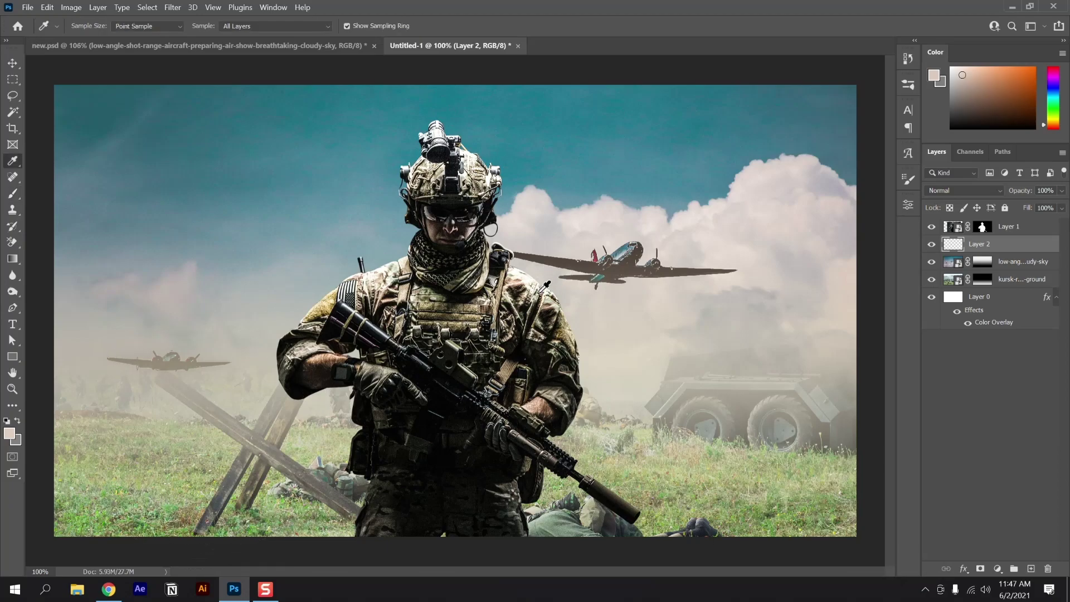
left_click(562, 327)
key("b")
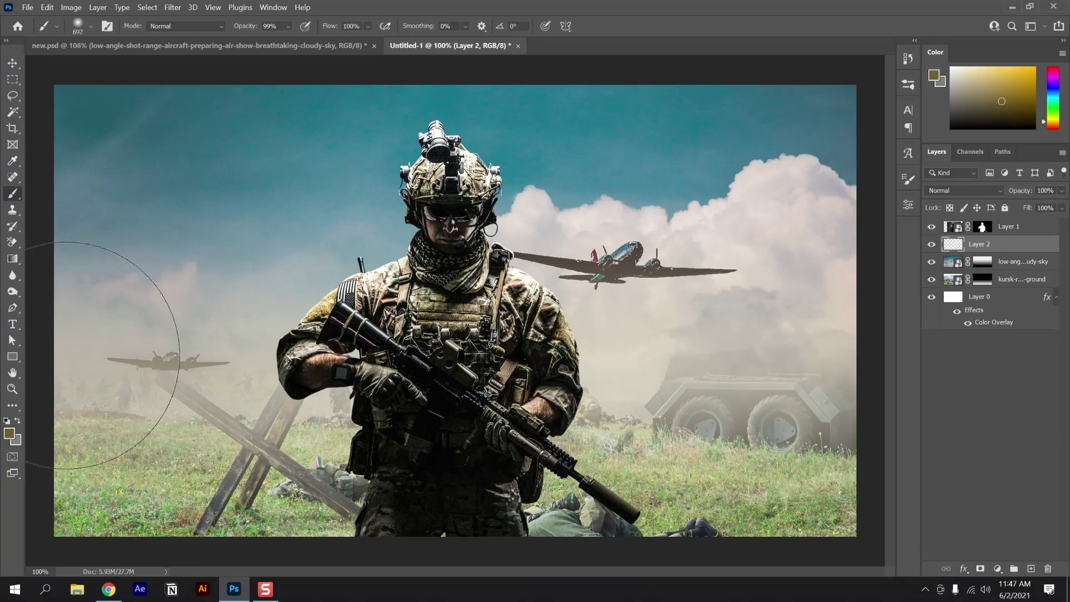
left_click(66, 355)
key("ctrl+z")
left_click(134, 357)
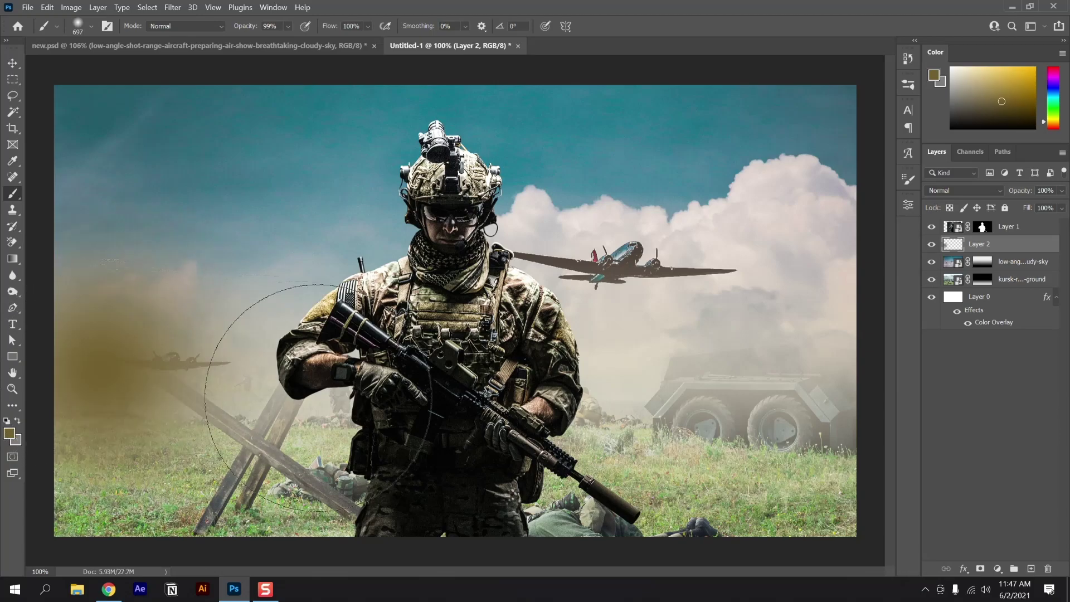
left_click(766, 326)
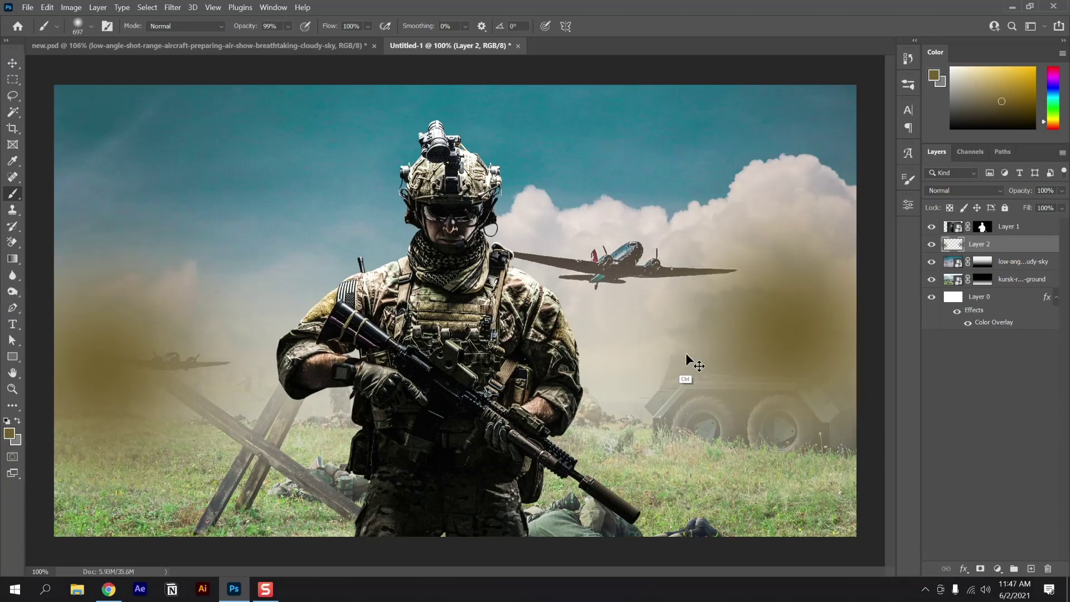
Set the haze layer to 49% opacity in Color Burn and brush more haze across the clouds.
left_click(1061, 191)
left_click_drag(1062, 205, 1031, 206)
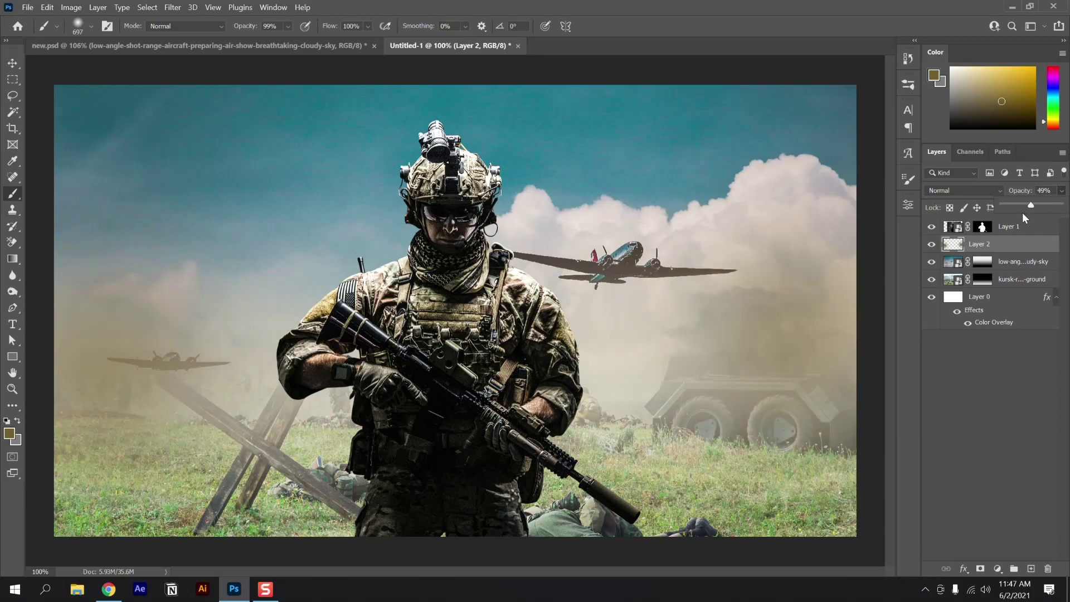
left_click(961, 192)
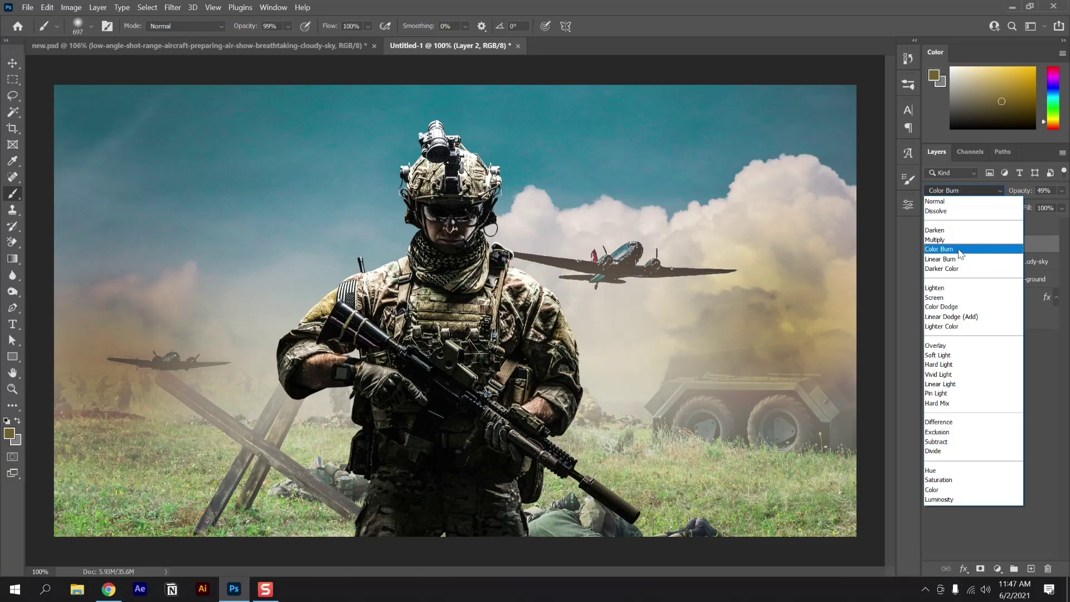
left_click(960, 252)
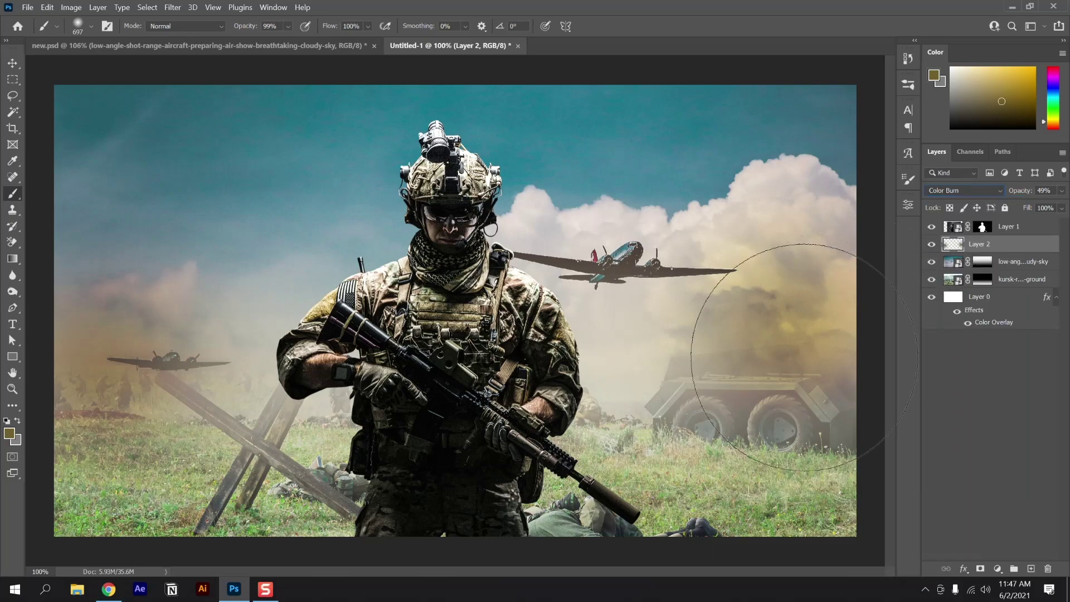
mouse_move(791, 360)
left_mouse_down()
mouse_move(522, 356)
mouse_move(418, 314)
mouse_move(503, 311)
mouse_move(407, 380)
mouse_move(312, 357)
left_mouse_up()
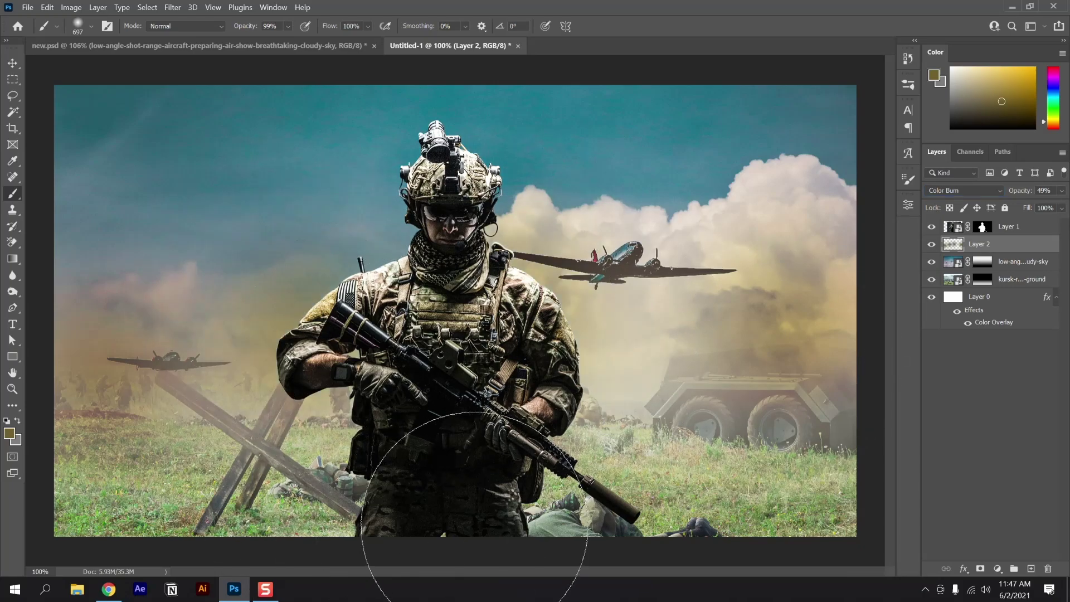
On a new Layer 3, paint sampled beige over the left plane, right clouds and tank in Soft Light.
left_click(1031, 568)
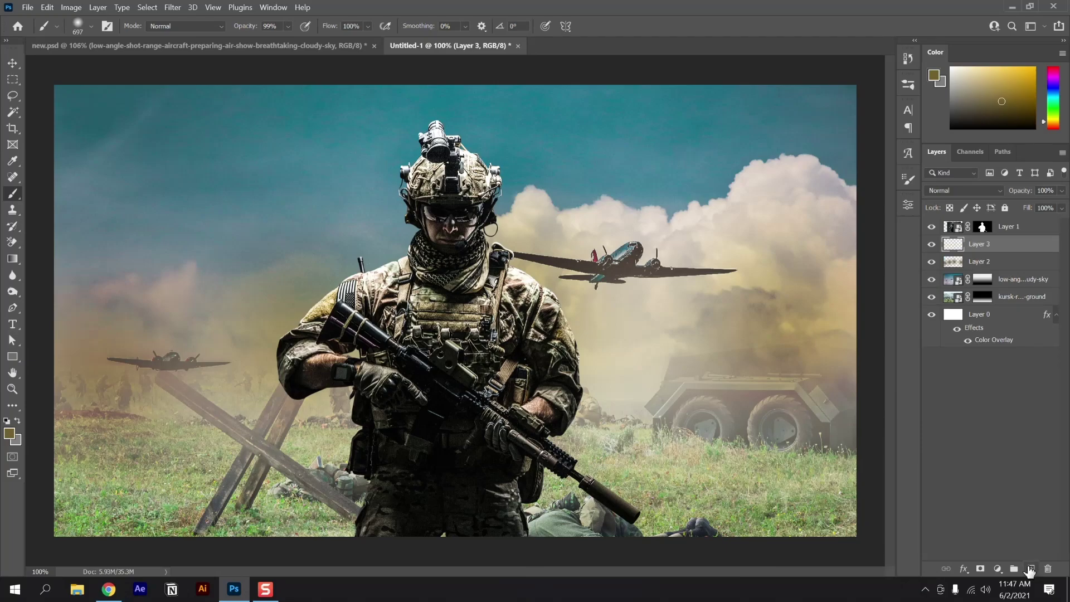
key("i")
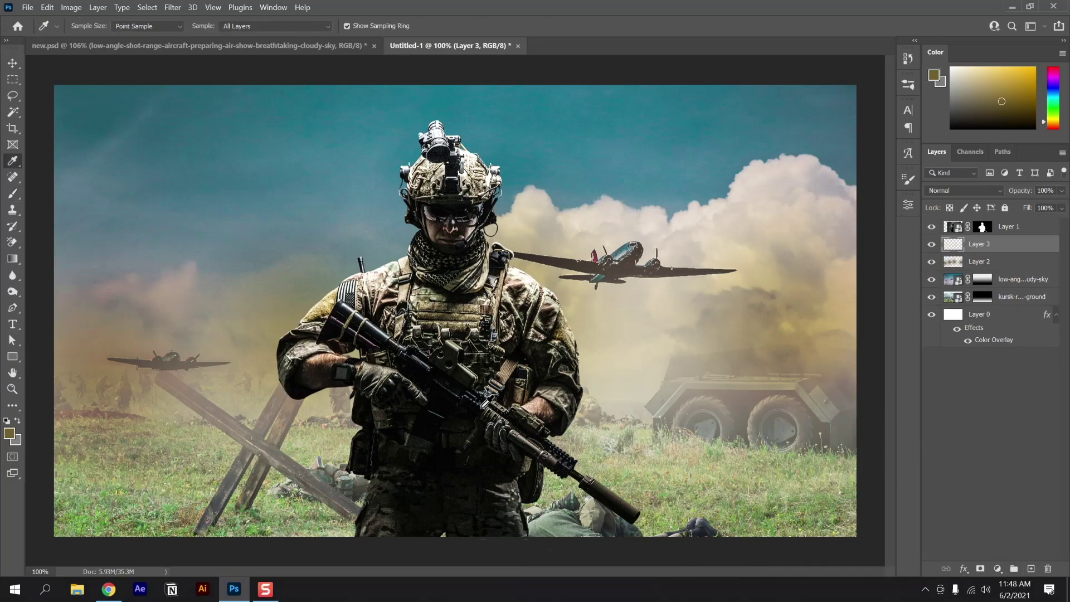
left_click(778, 201)
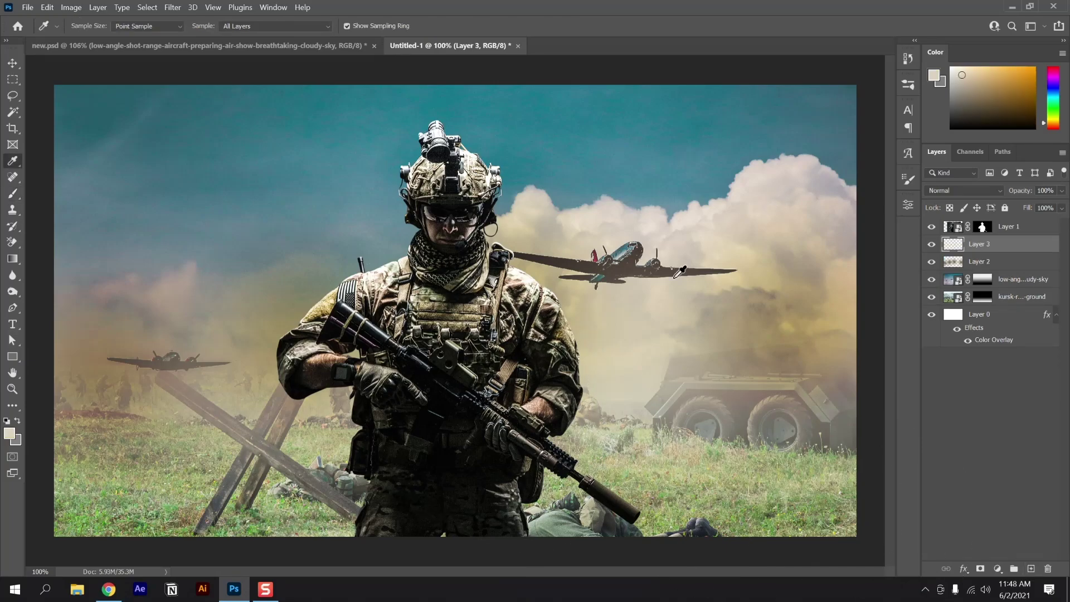
key("b")
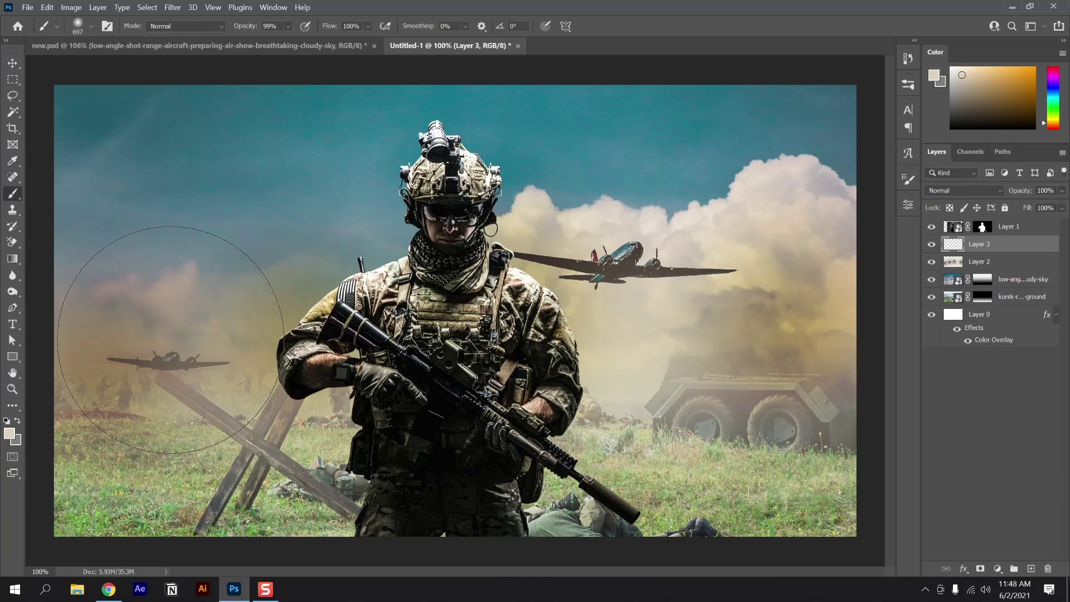
left_click(170, 340)
left_click(776, 346)
left_click(818, 330)
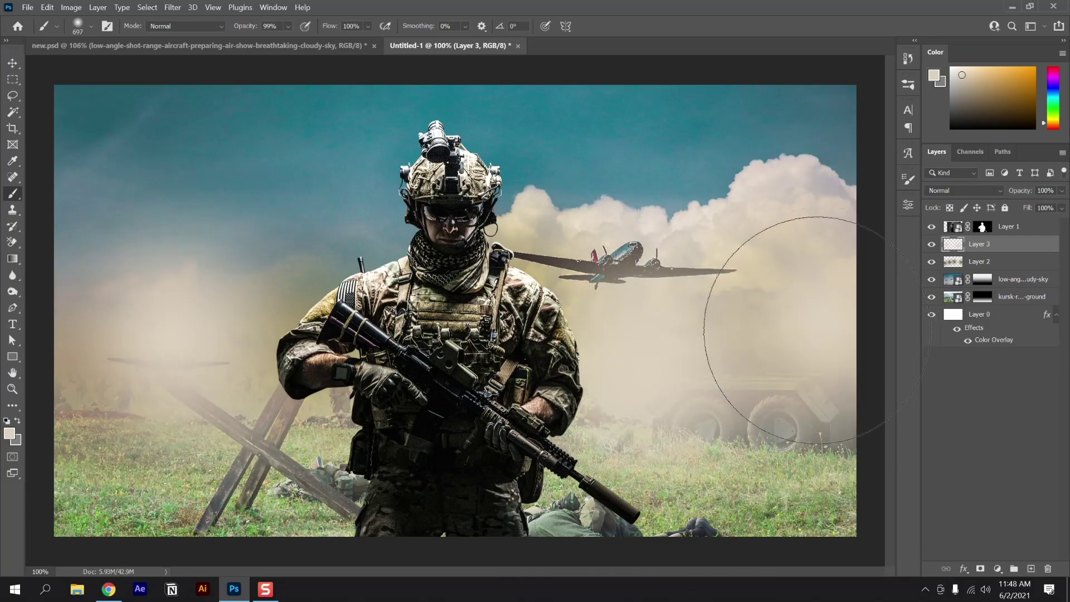
left_click(949, 190)
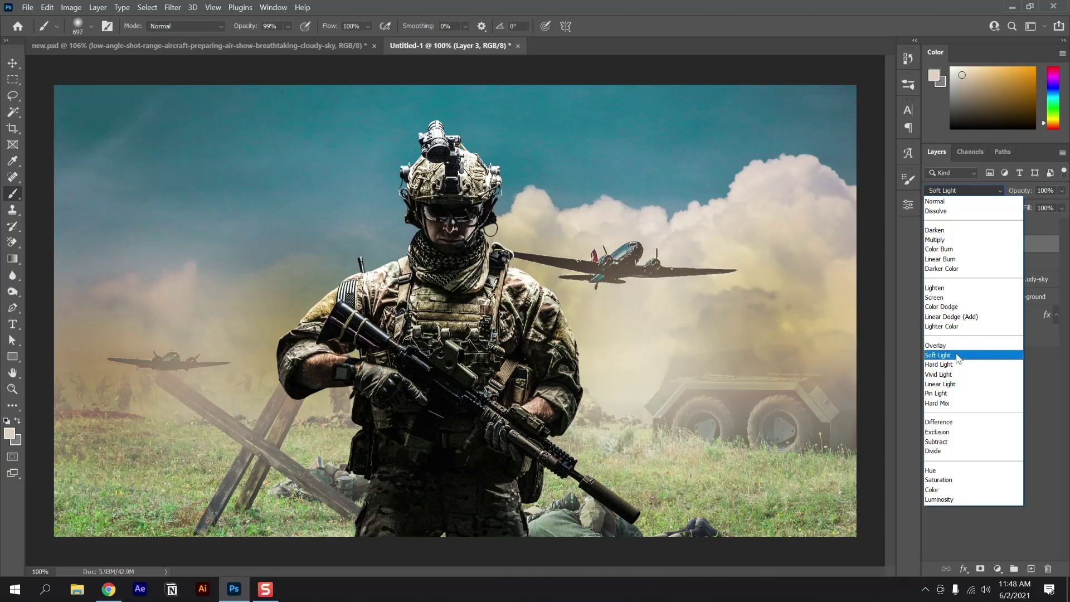
left_click(955, 356)
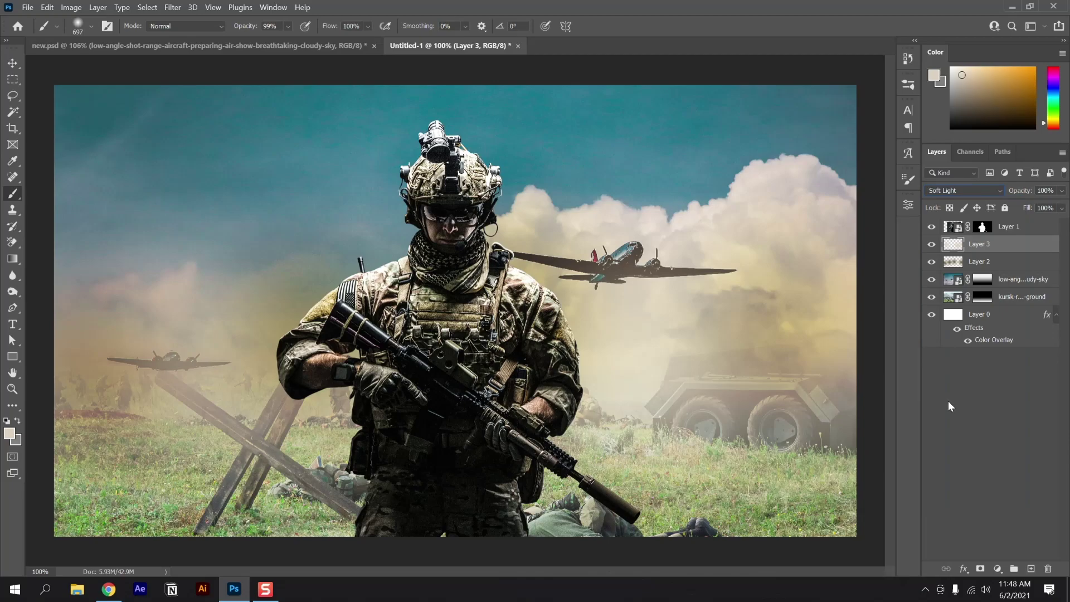
left_click(948, 400)
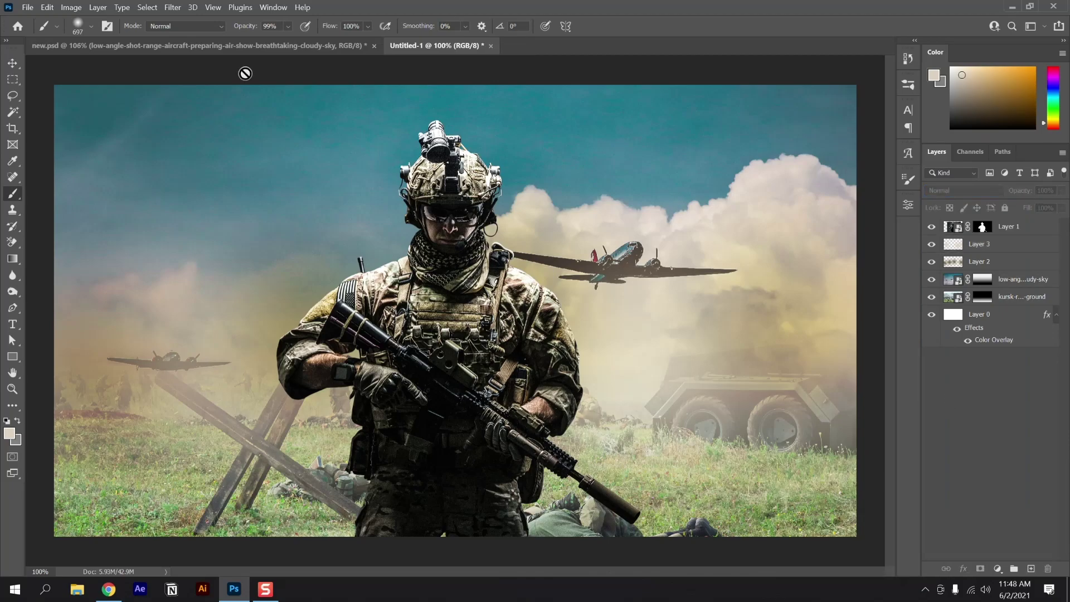
Bring the texture layer from new.psd in below Layer 1 at 50% opacity.
left_click(235, 46)
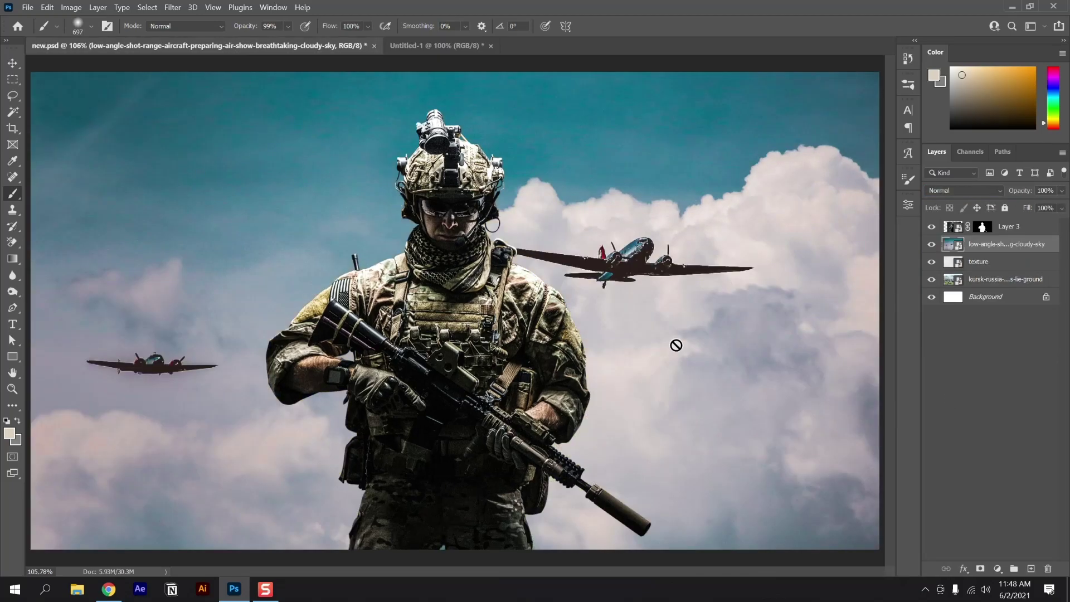
left_click(990, 266)
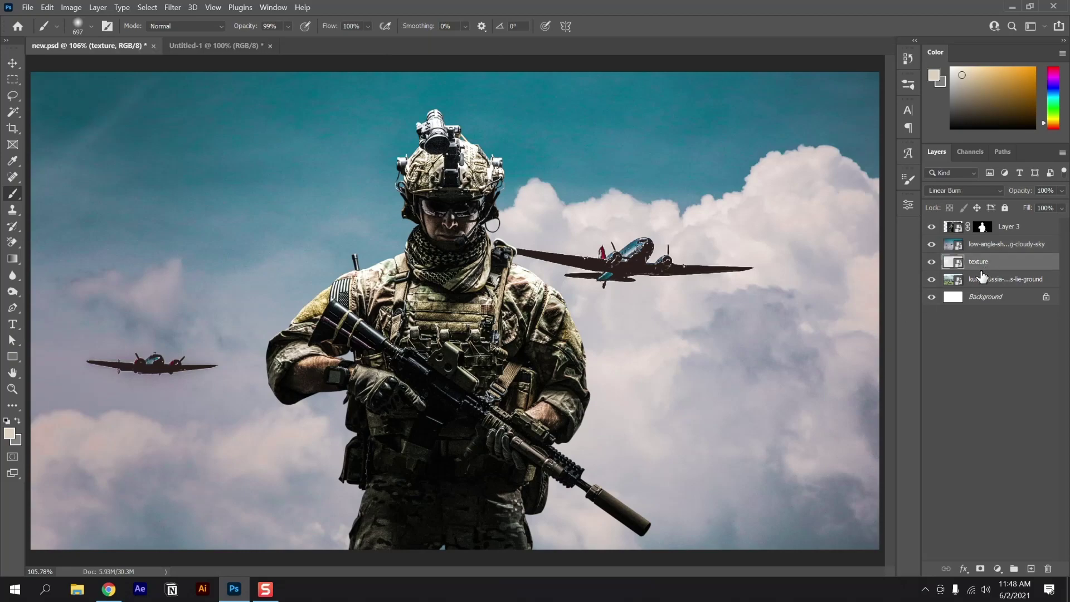
key("v")
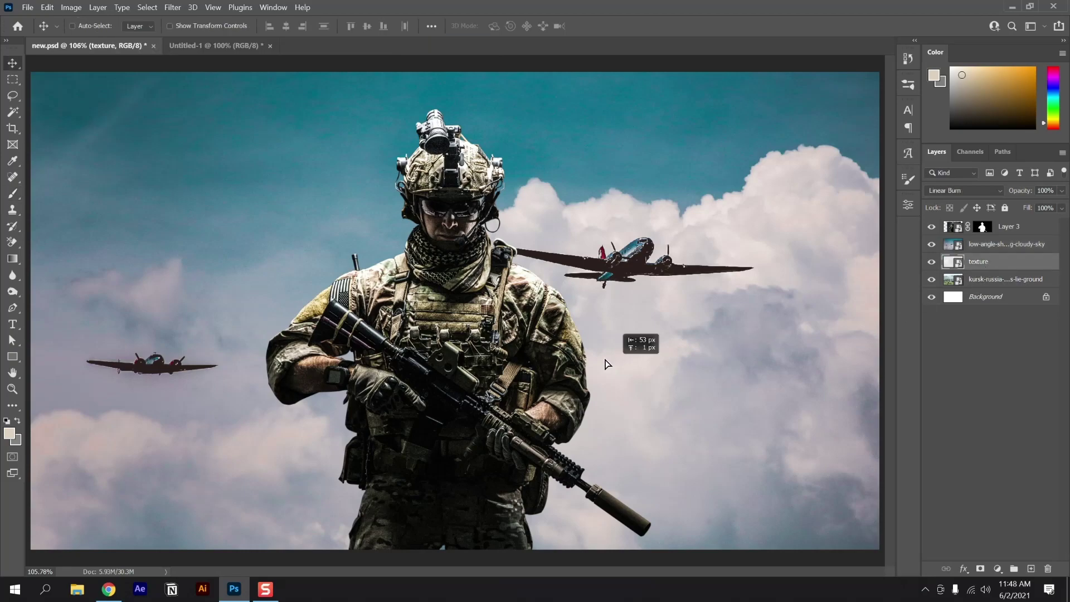
left_click_drag(284, 135, 719, 362)
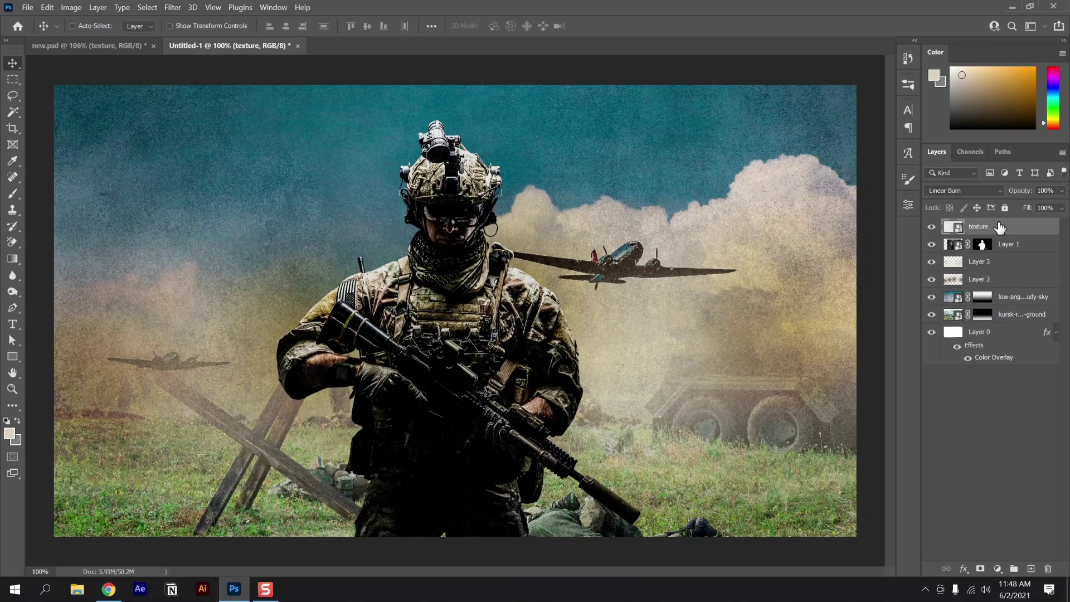
left_click_drag(1000, 229, 997, 255)
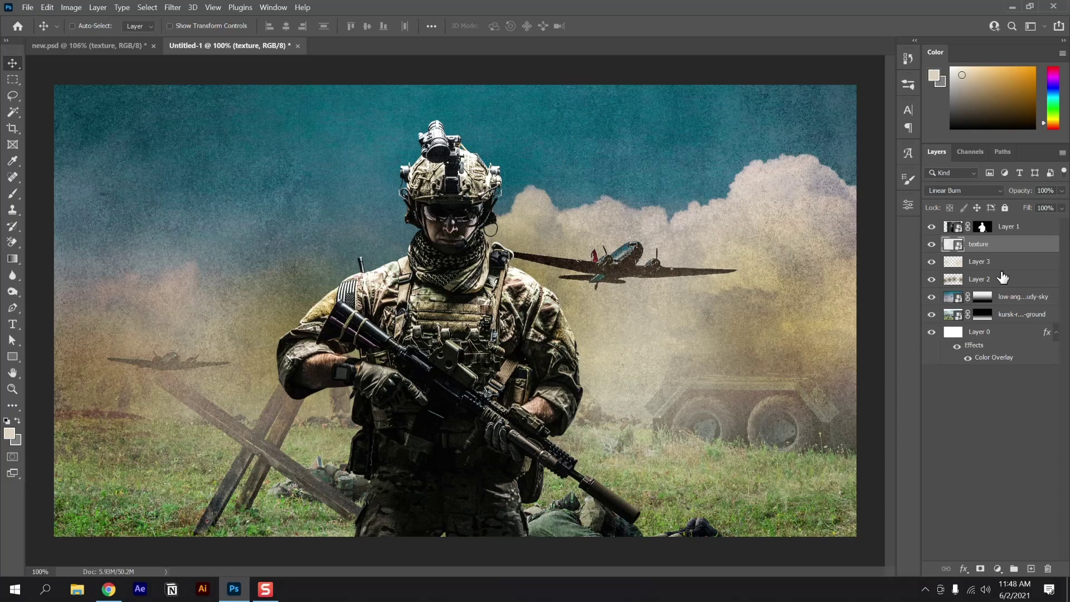
left_click(1064, 194)
left_click_drag(1061, 205, 1038, 210)
key("Return")
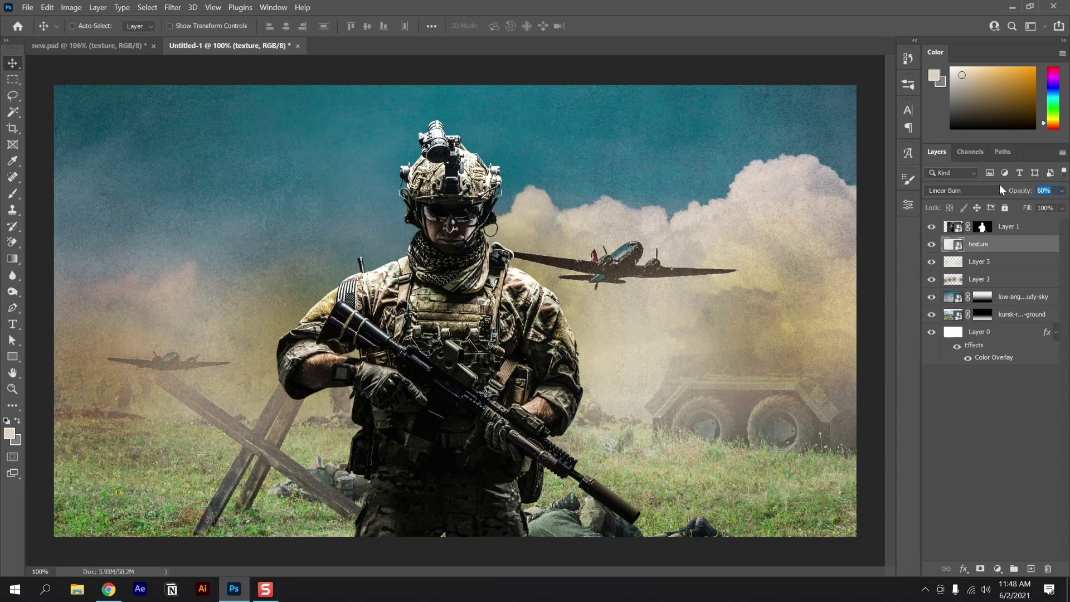
key("5")
left_click(966, 426)
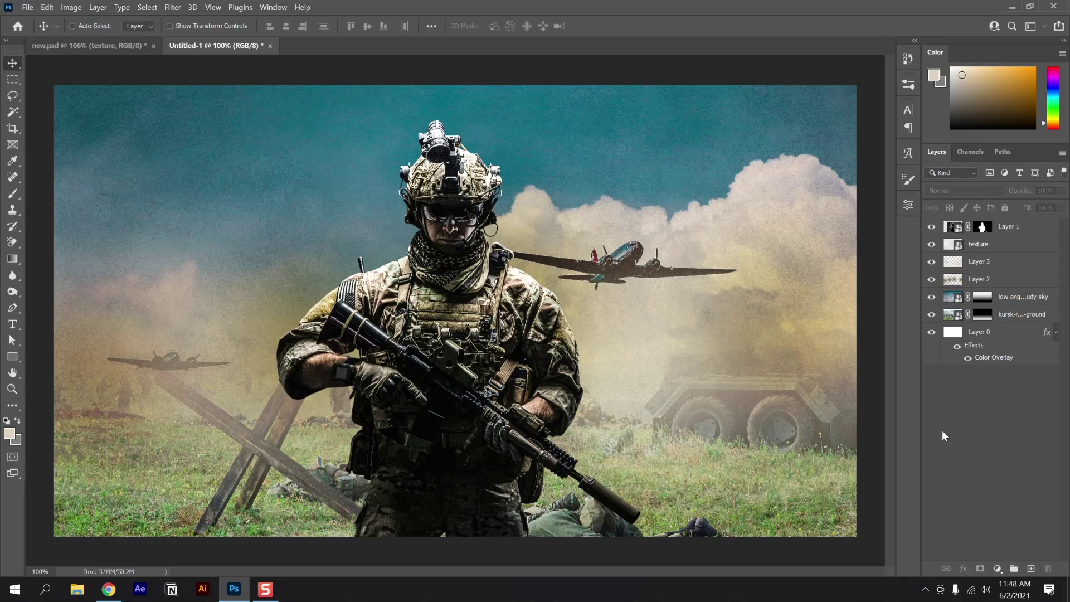
Type '1950' on the left sky and scale it up to title size.
left_click(13, 324)
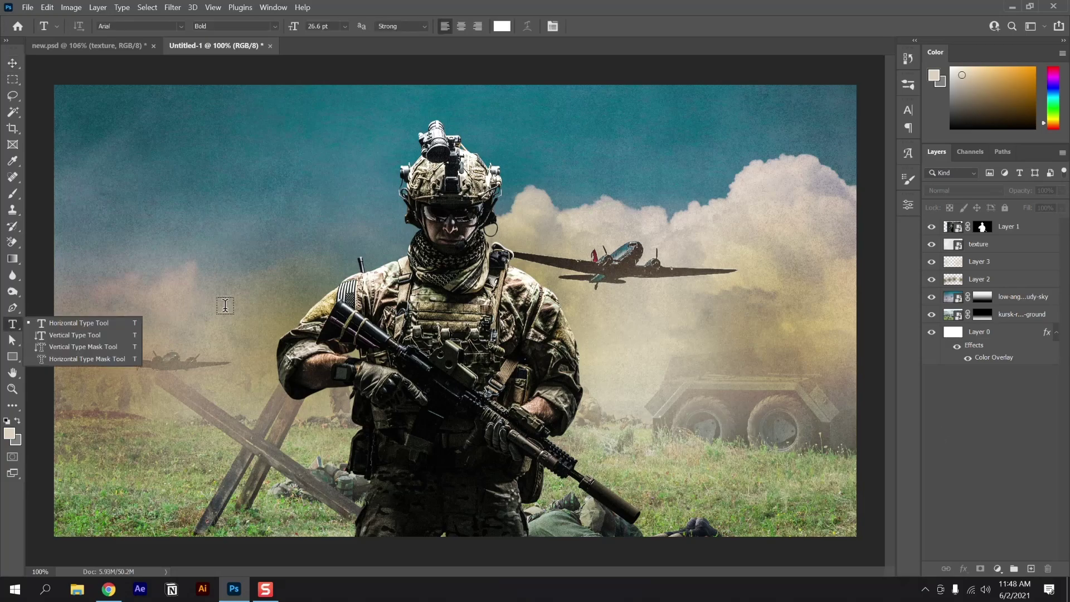
left_click(263, 292)
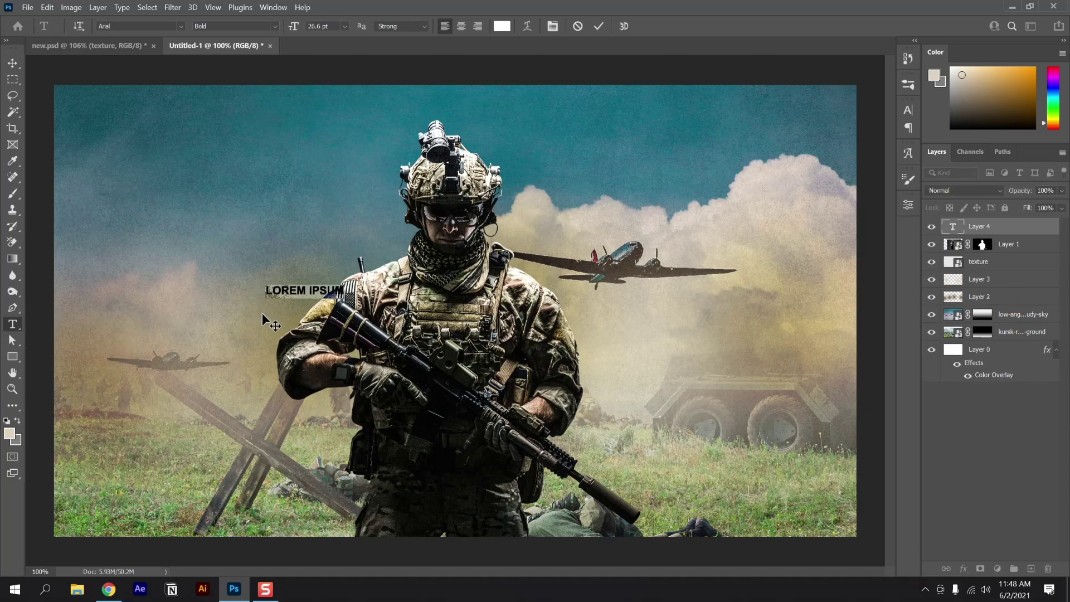
type("195")
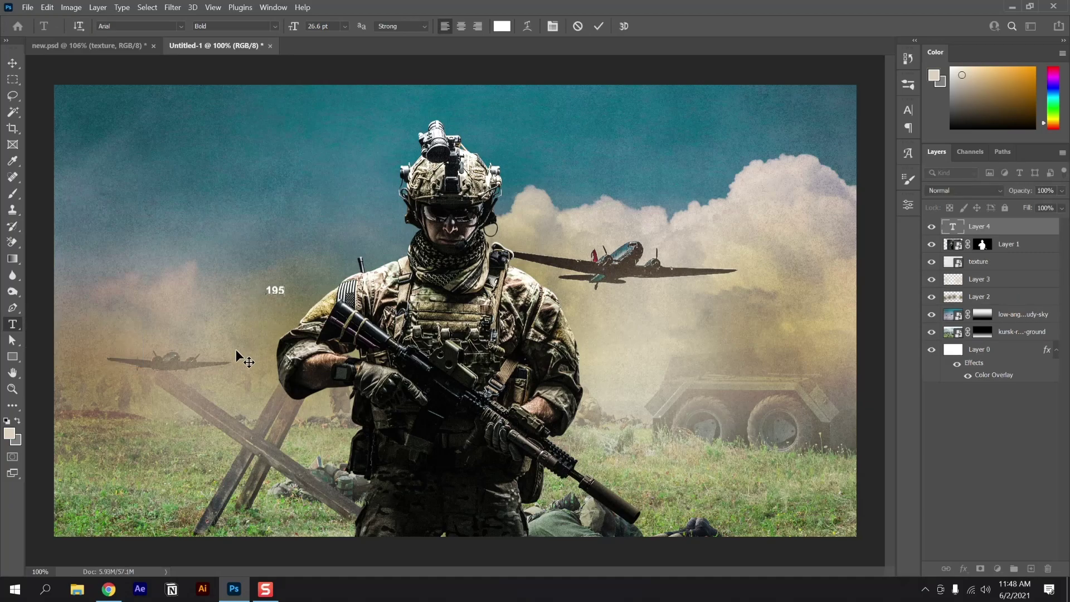
type("0")
key("ctrl+Return")
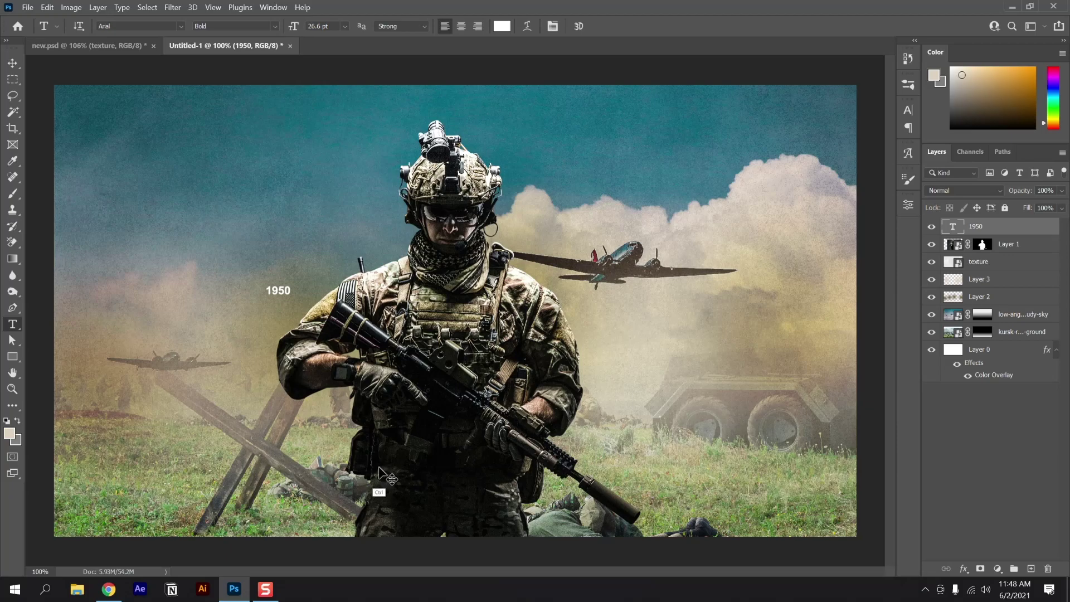
key("ctrl+t")
left_click_drag(292, 286, 377, 209)
key("Return")
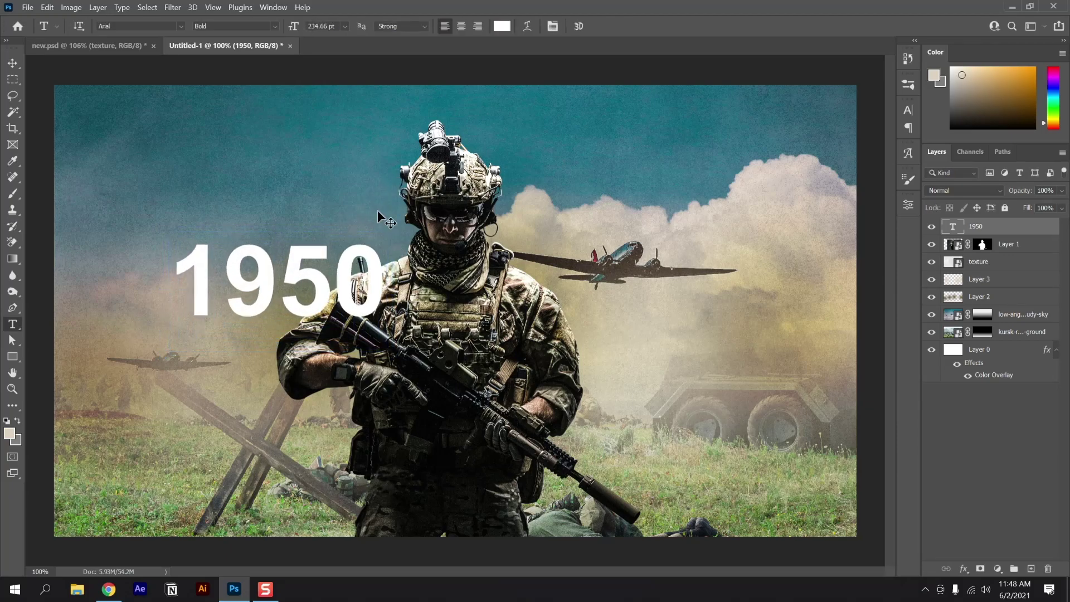
Change the '1950' text font to Impact.
double_click(321, 290)
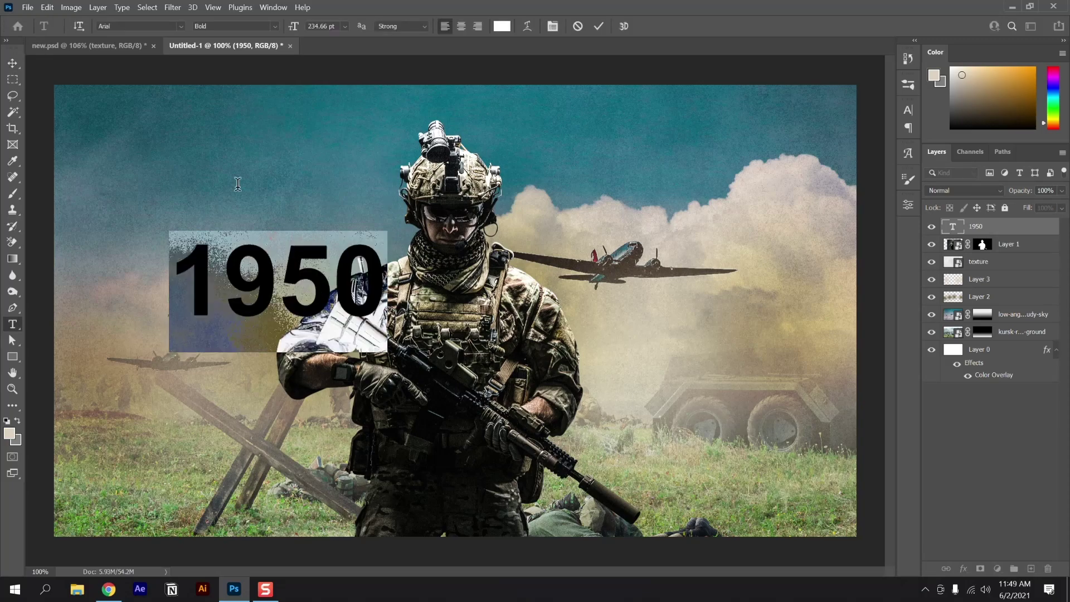
type("Impact")
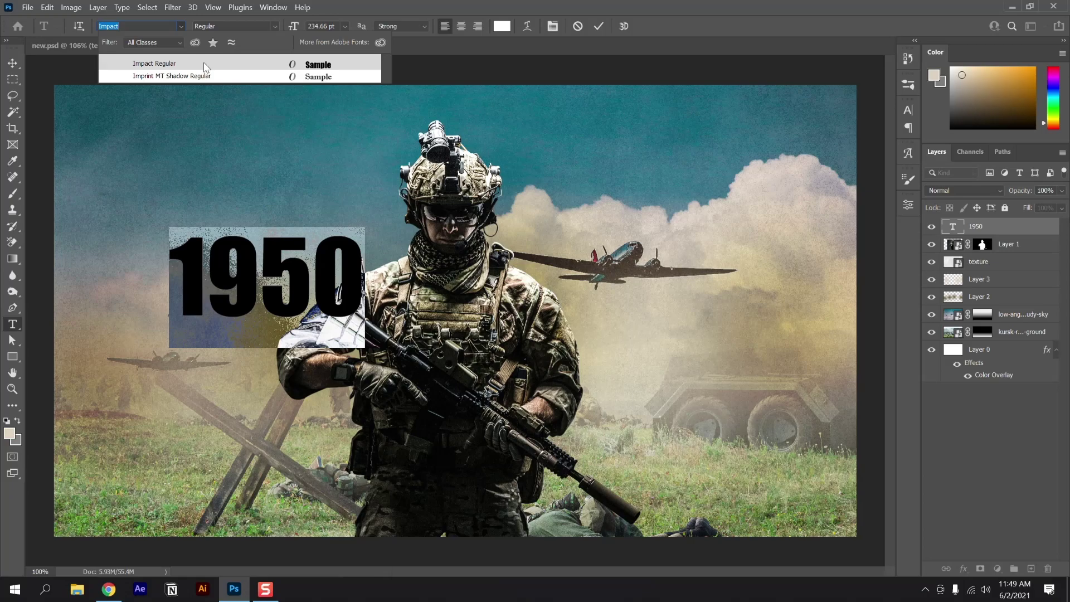
left_click(204, 65)
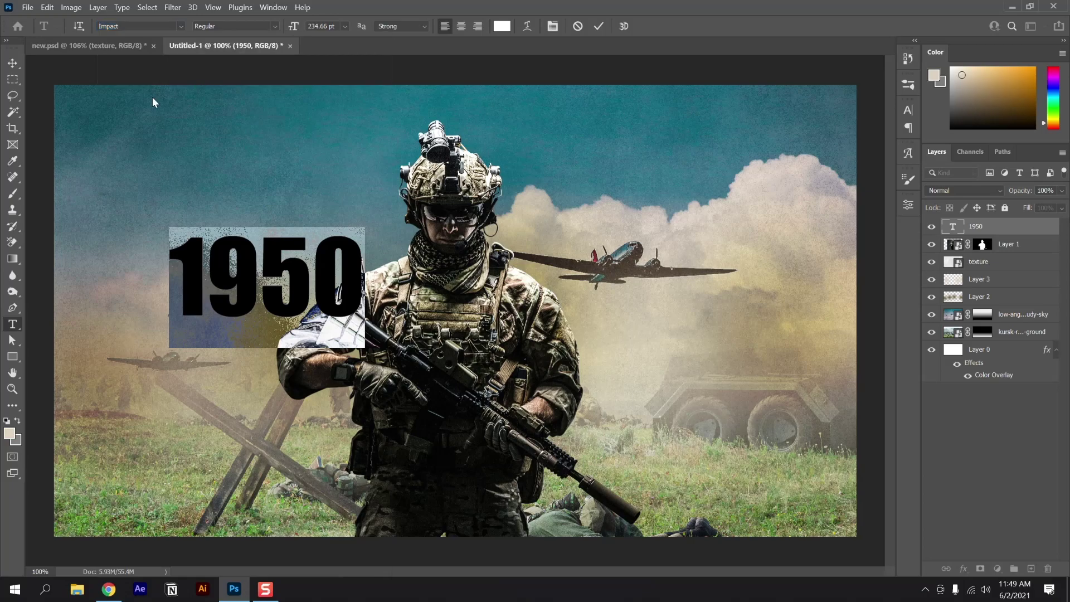
left_click(12, 63)
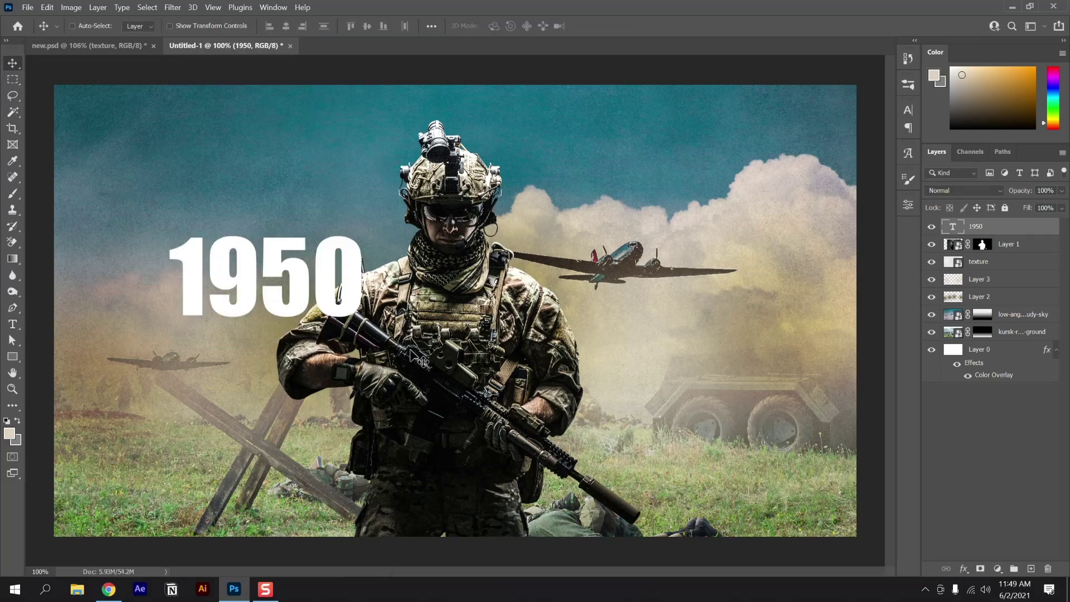
Duplicate the 1950 text, retype it as 'WAR', and place it lower right of the soldier.
key("ctrl+j")
left_click_drag(337, 301, 684, 301)
double_click(636, 288)
type("war")
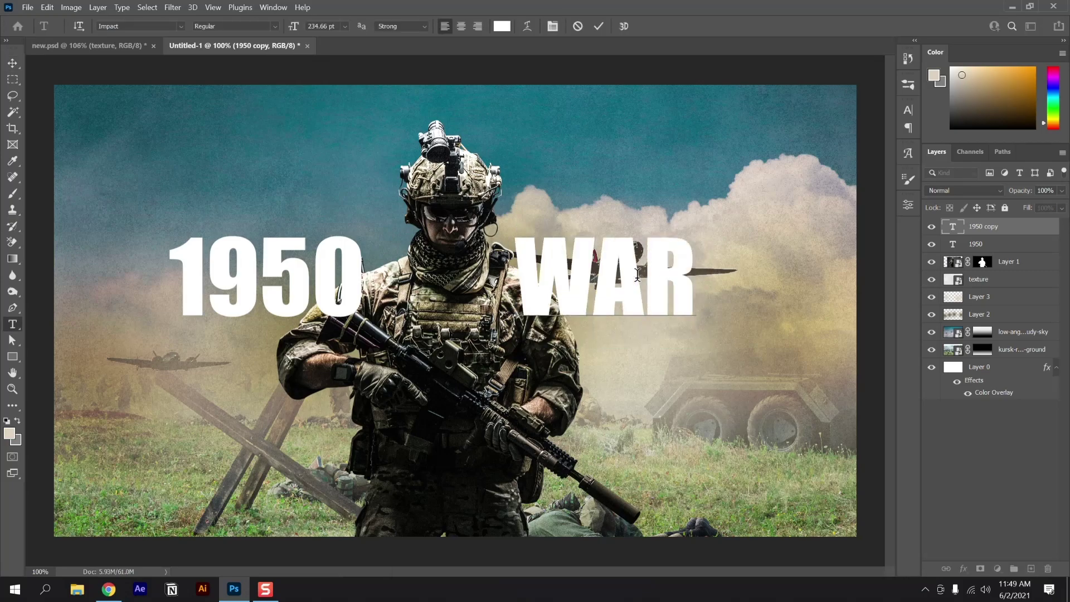
key("Escape")
key("v")
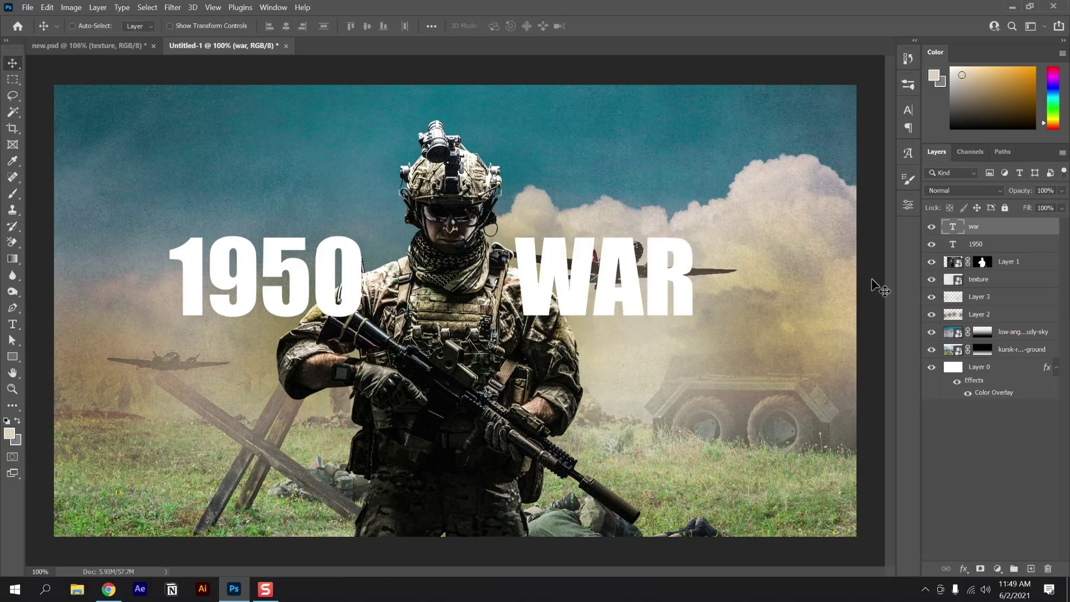
left_click_drag(662, 310, 660, 424)
left_click_drag(660, 420, 660, 420)
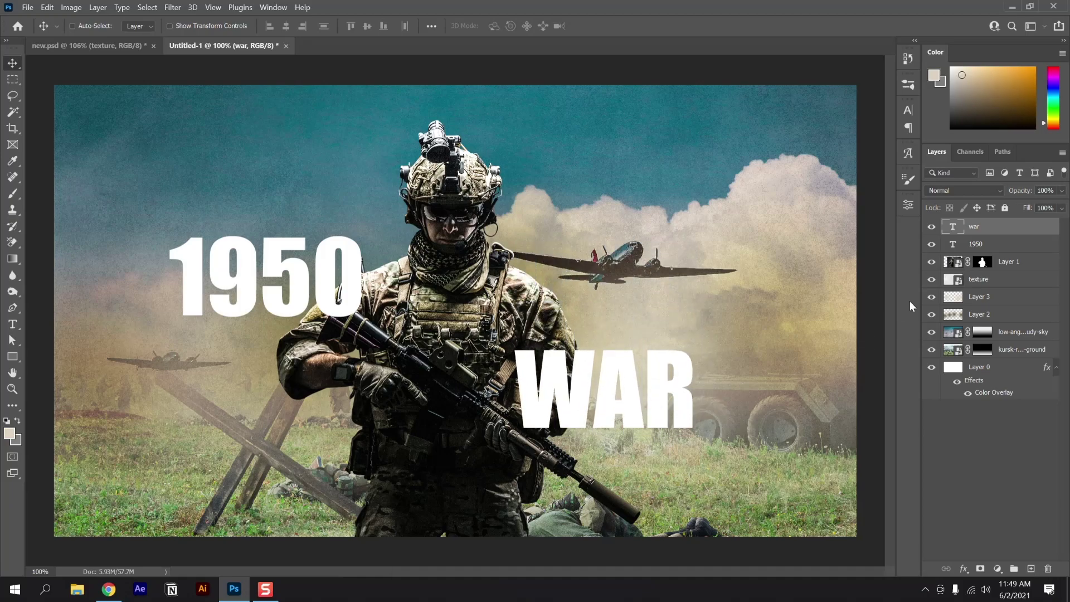
Group the 1950 and WAR layers and move the soldier layer above the group.
left_click(1003, 248, "ctrl")
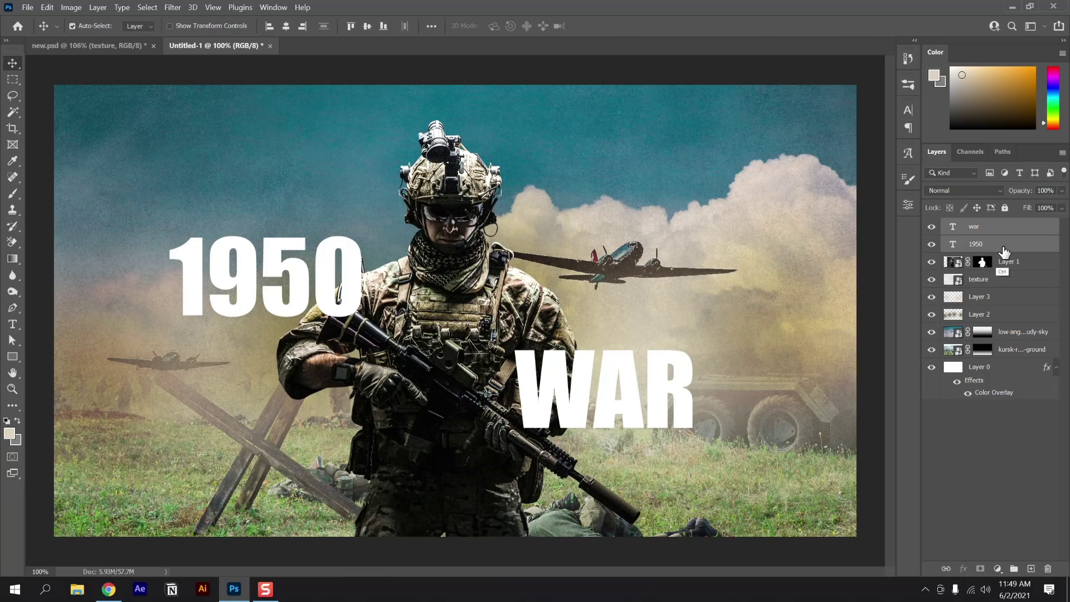
key("ctrl+g")
left_click_drag(1003, 249, 1006, 223)
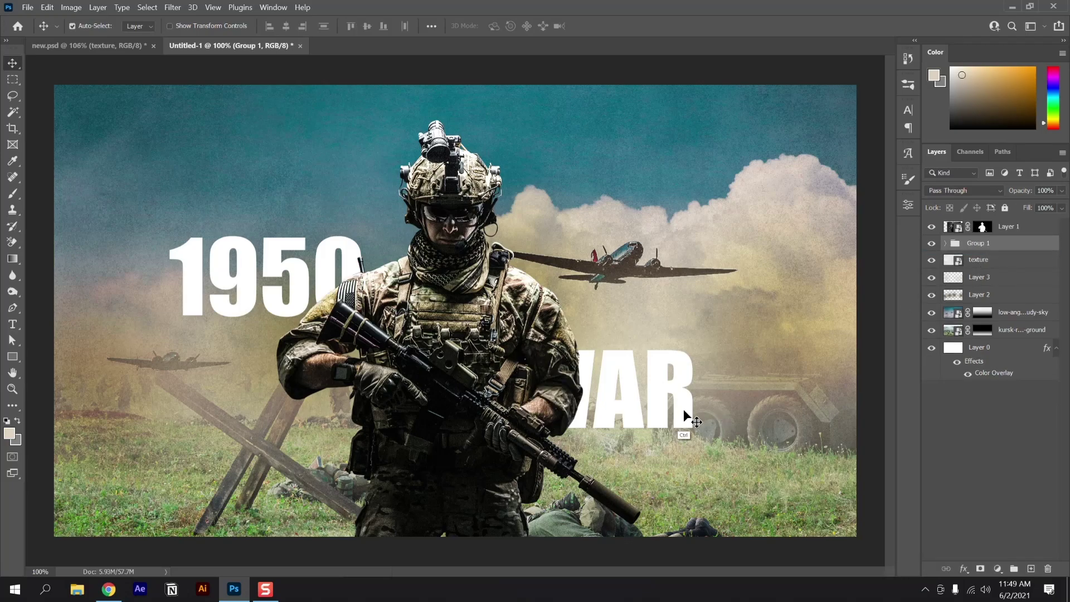
Rotate the title group -15°, centre it horizontally on the canvas, and nudge it up.
key("ctrl+t")
left_click_drag(738, 373, 730, 299)
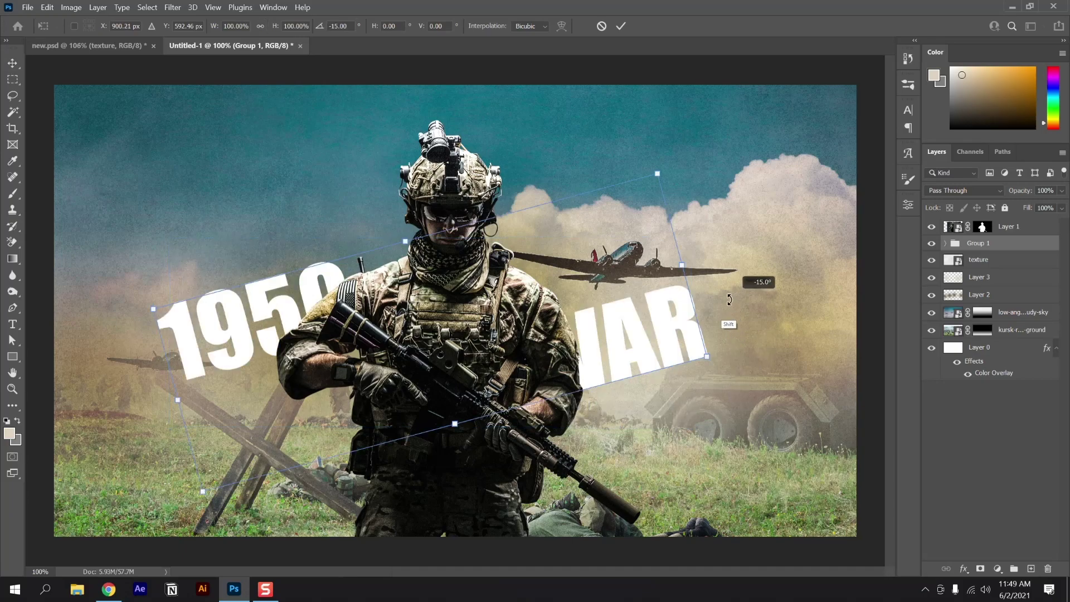
left_click_drag(669, 342, 669, 301)
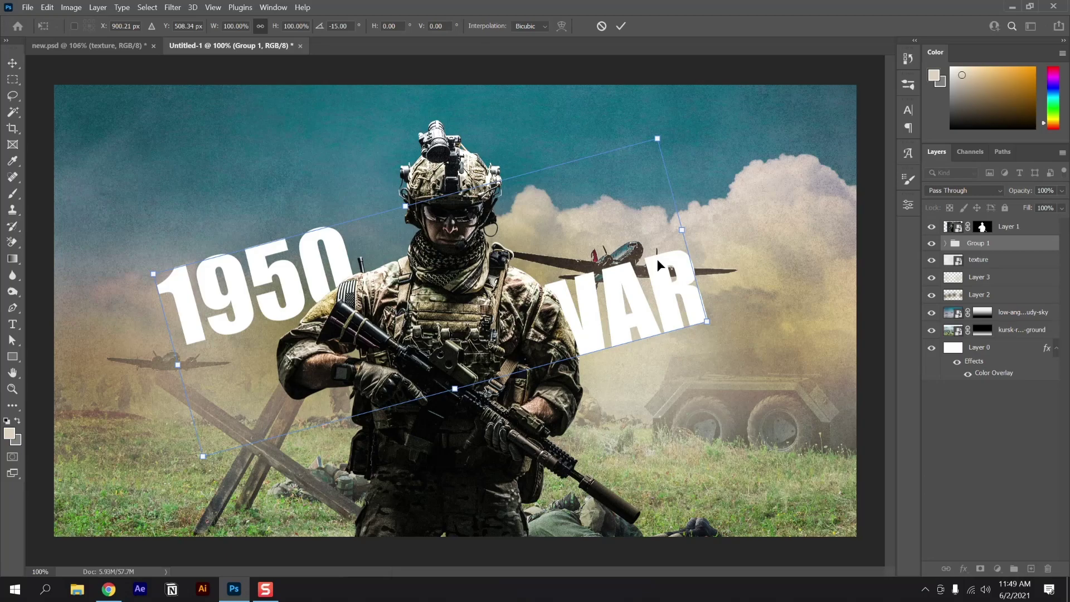
key("Return")
key("ctrl+a")
left_click(285, 26)
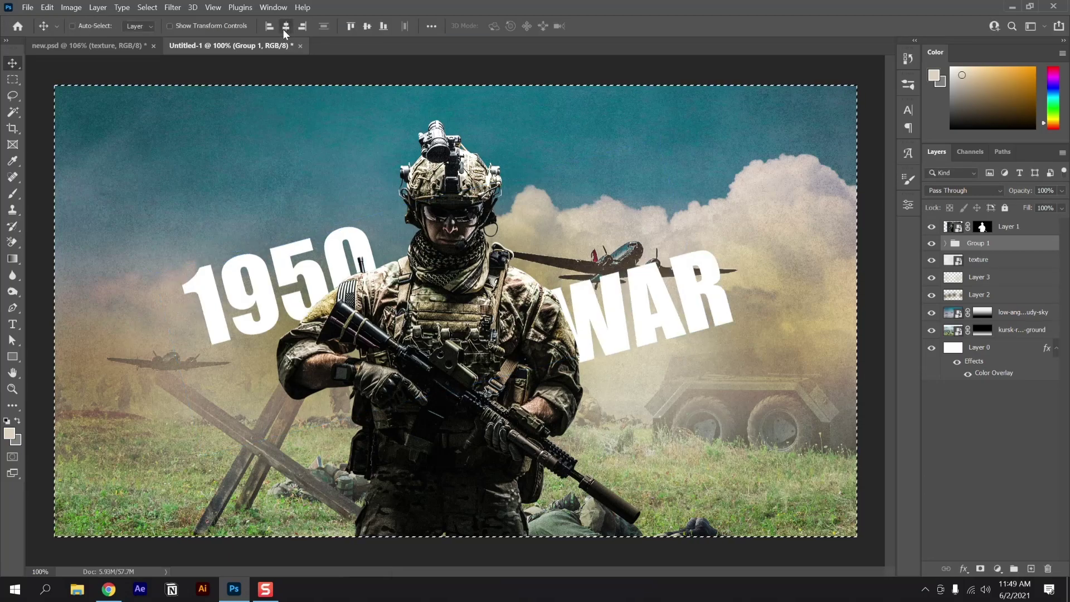
key("ctrl+d")
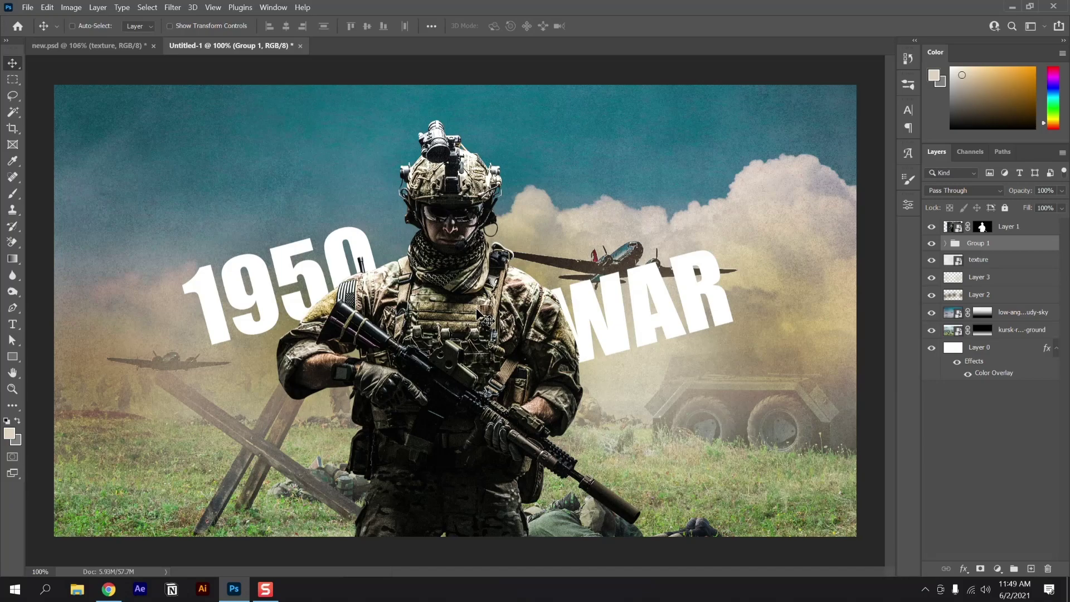
left_click_drag(477, 320, 473, 305)
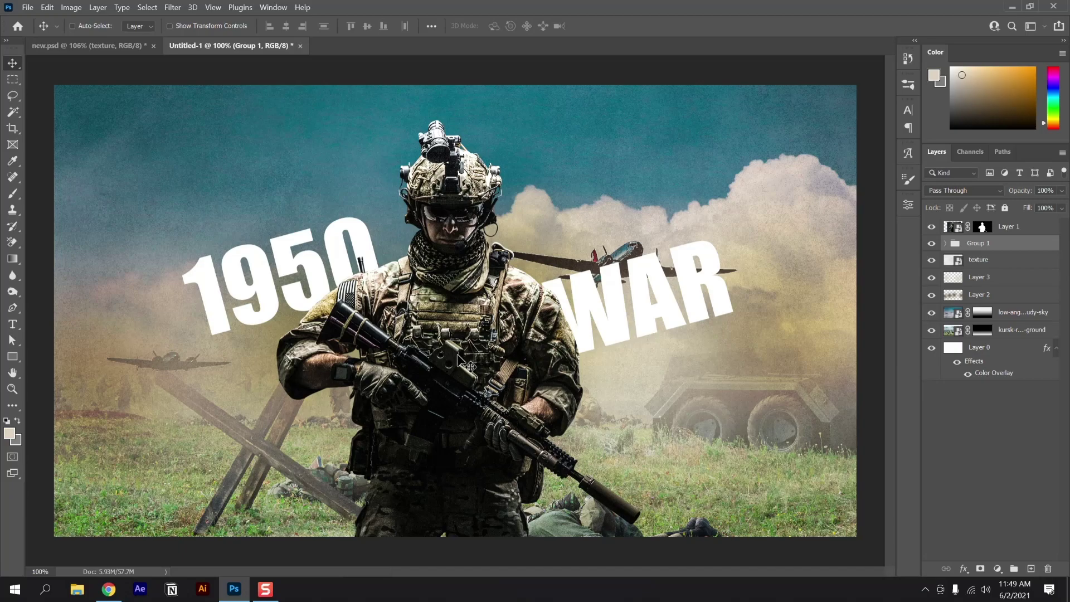
Move the '1950 WAR' title group (Group 1) below the texture layer so the grain overlays it.
key("z")
left_click_drag(468, 366, 432, 386)
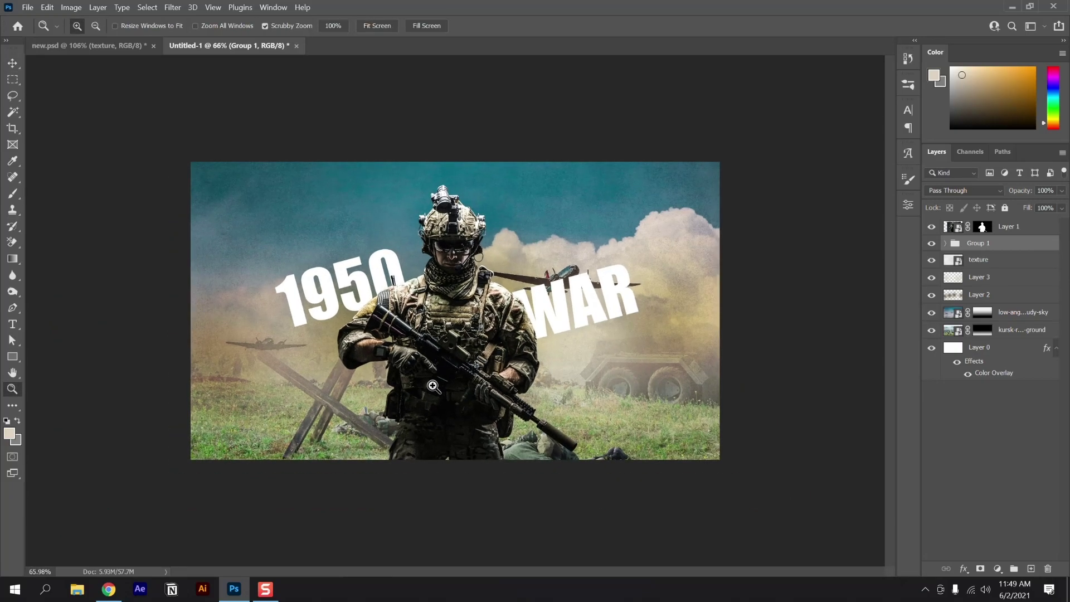
key("v")
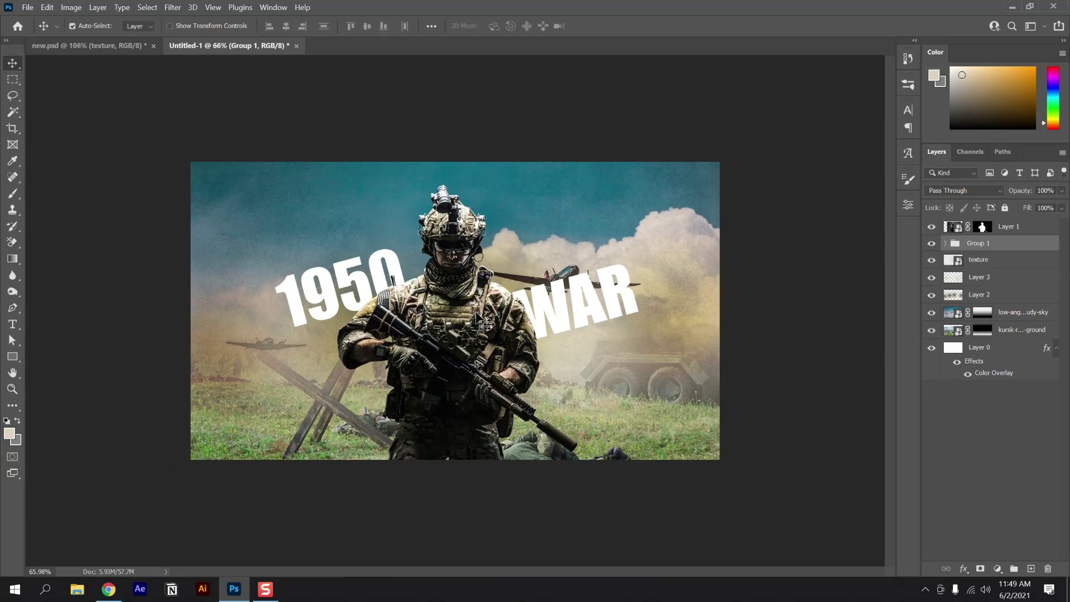
key("ctrl+0")
left_click(997, 244, "ctrl")
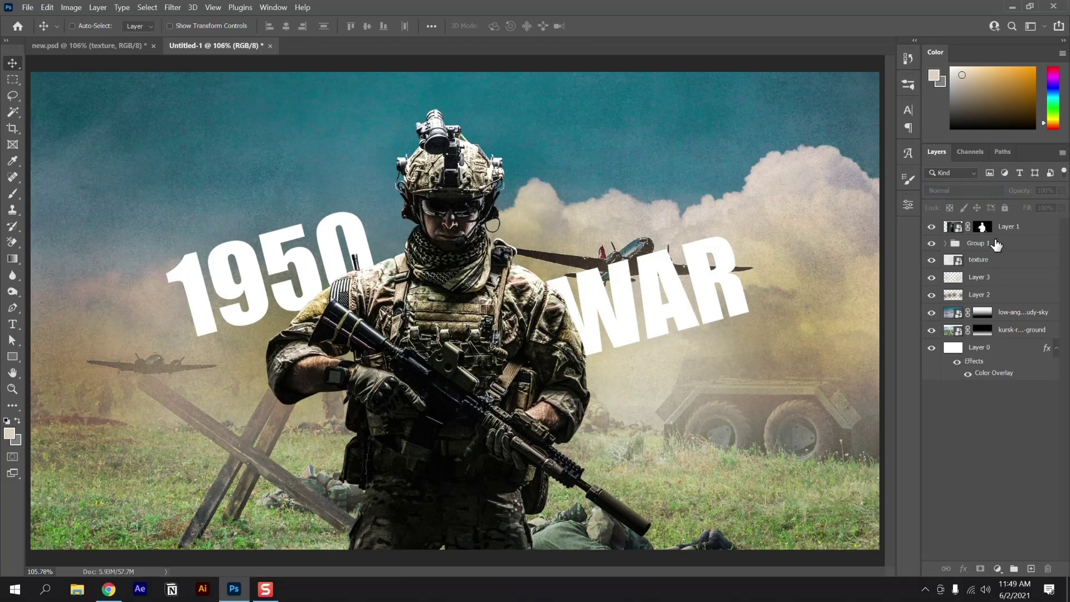
left_click_drag(996, 244, 993, 290)
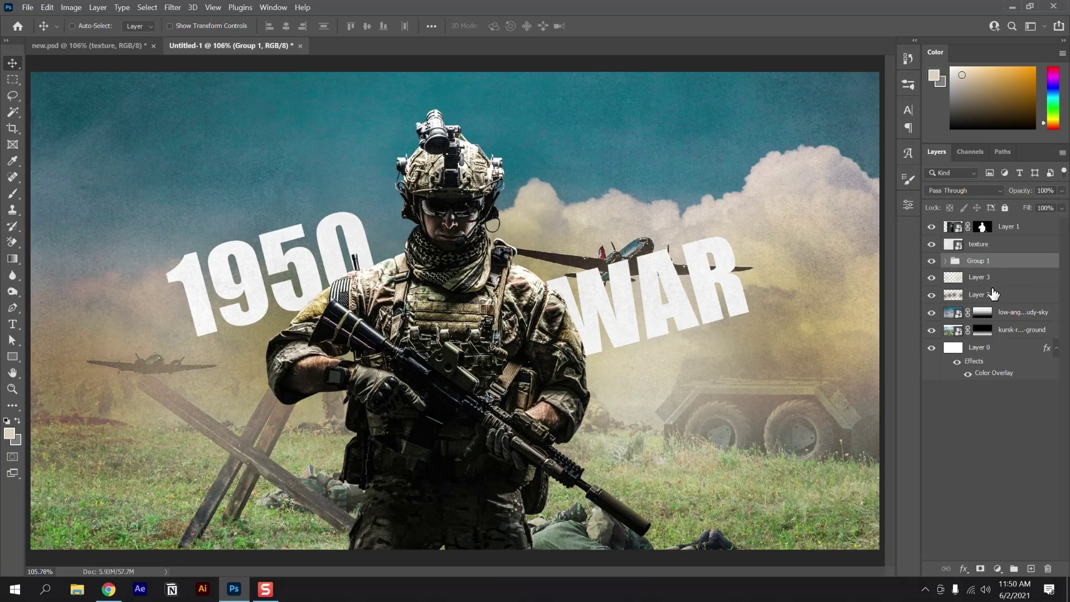
Select all layers from Layer 1 down to the background Layer 0.
scroll(755, 382, "down", 4)
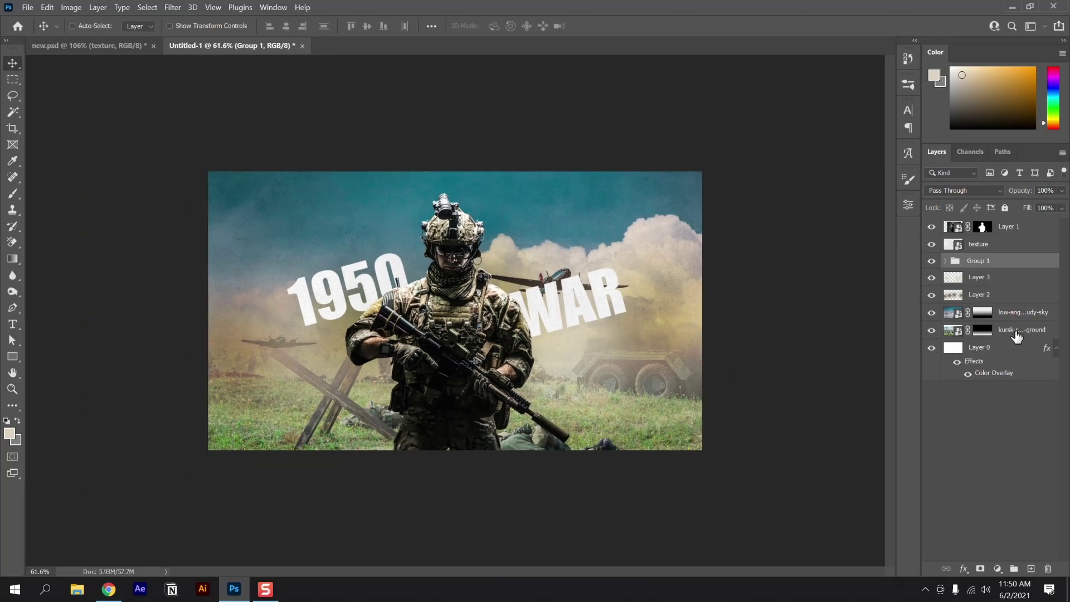
left_click(1013, 330)
left_click(1012, 230, "shift")
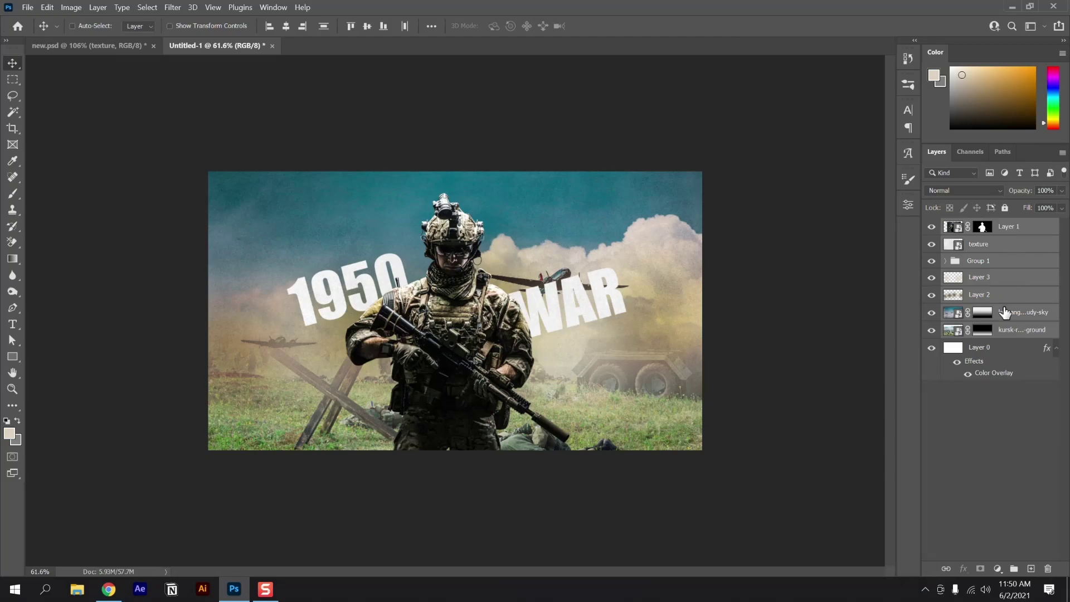
left_click(1000, 354, "shift")
Convert all the selected layers into a single smart object.
right_click(1006, 272)
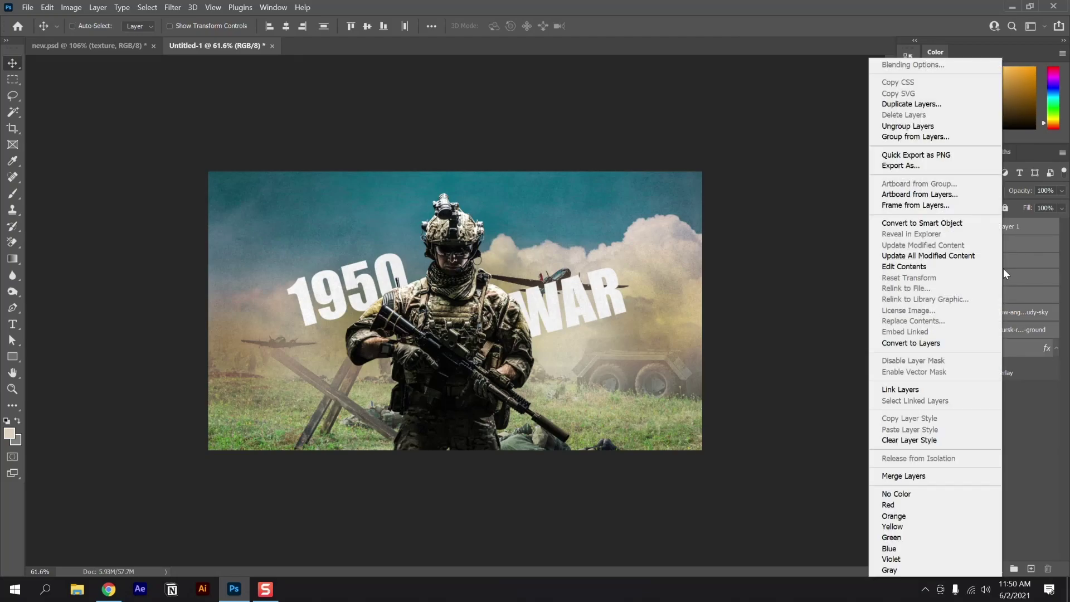
left_click(971, 224)
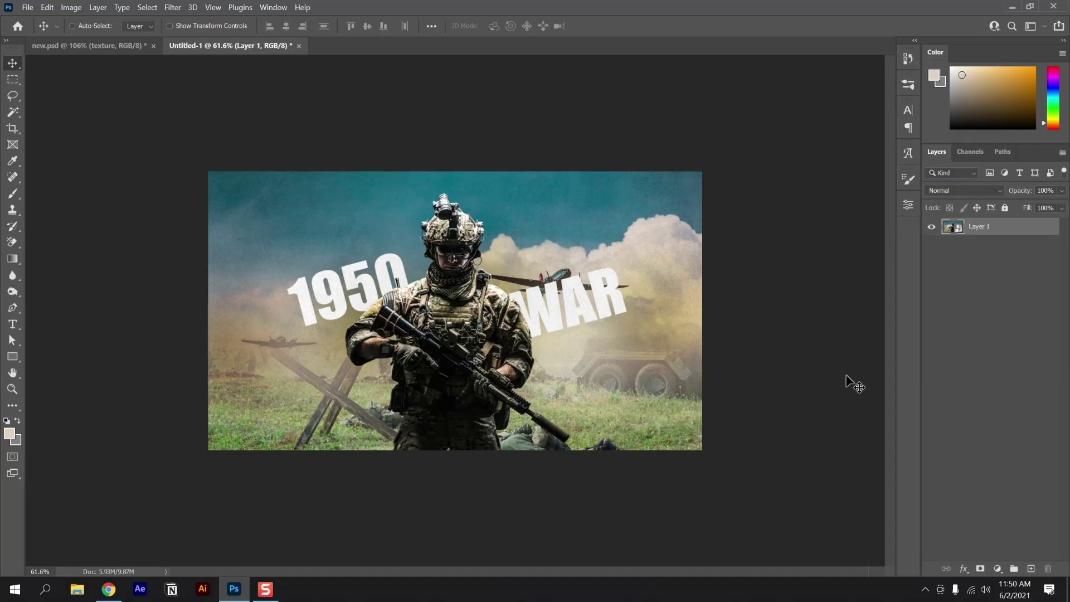
key("z")
left_click_drag(524, 386, 551, 386)
key("v")
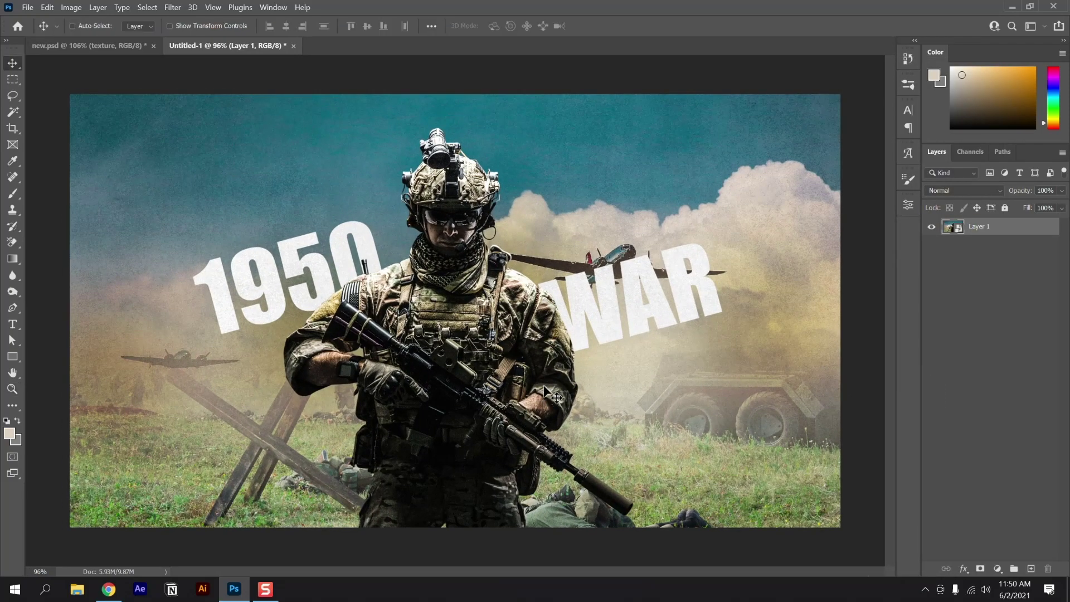
In the Camera Raw Filter's Color Grading, warm the midtones (H 43), shadows (H 44) and highlights (H 78) toward yellow.
left_click(169, 8)
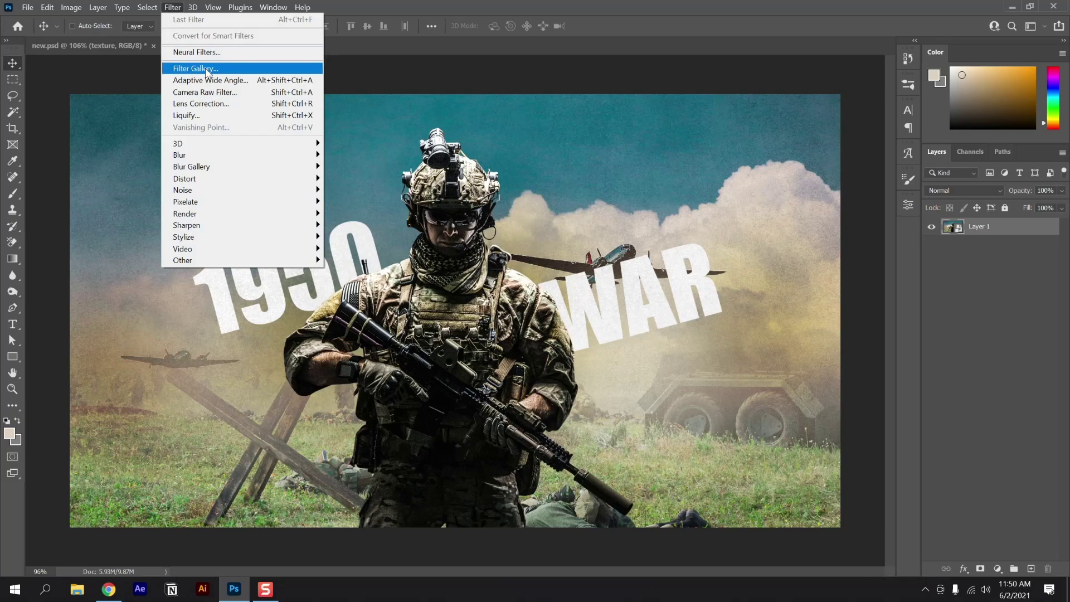
left_click(220, 93)
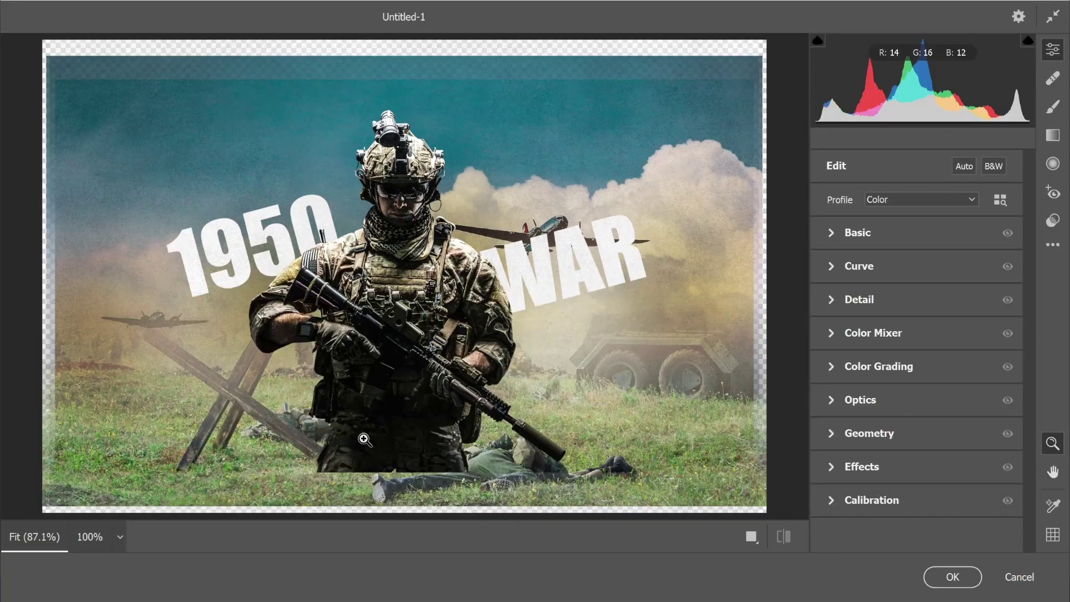
left_click(834, 367)
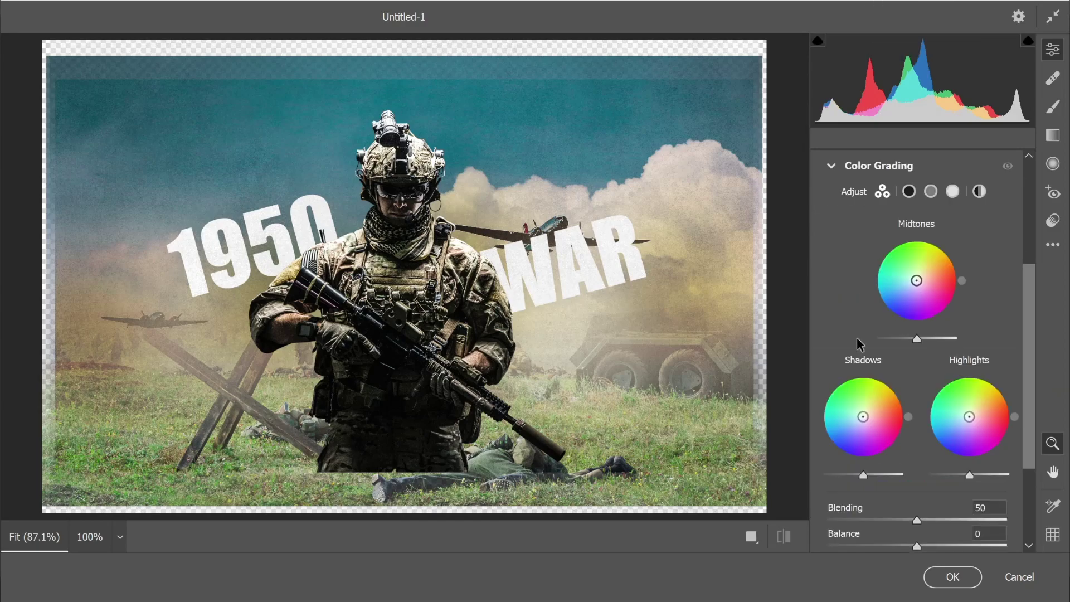
left_click_drag(919, 282, 924, 274)
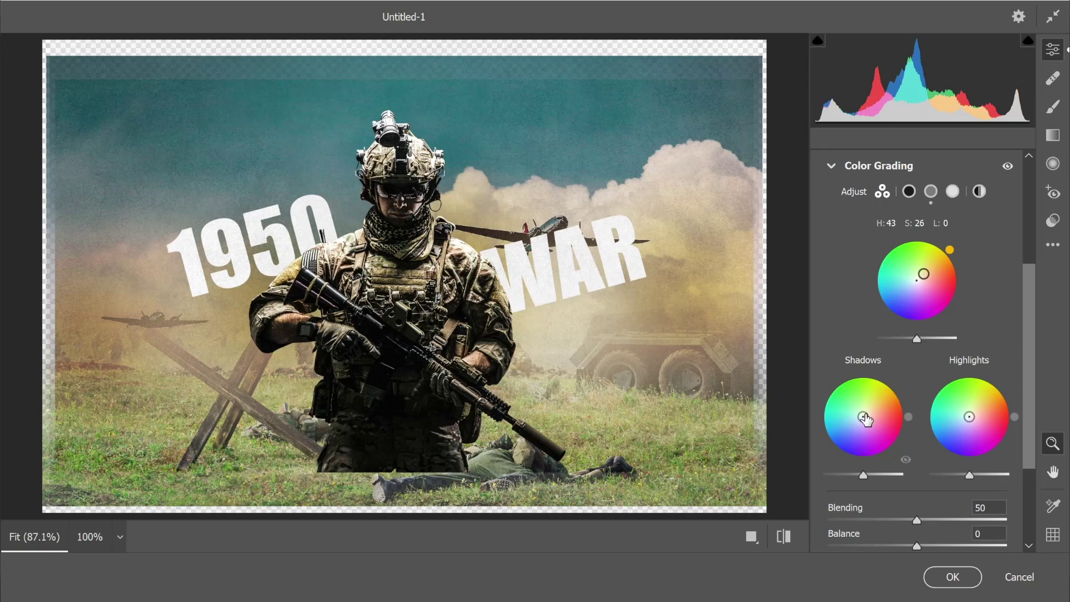
left_click_drag(872, 417, 873, 406)
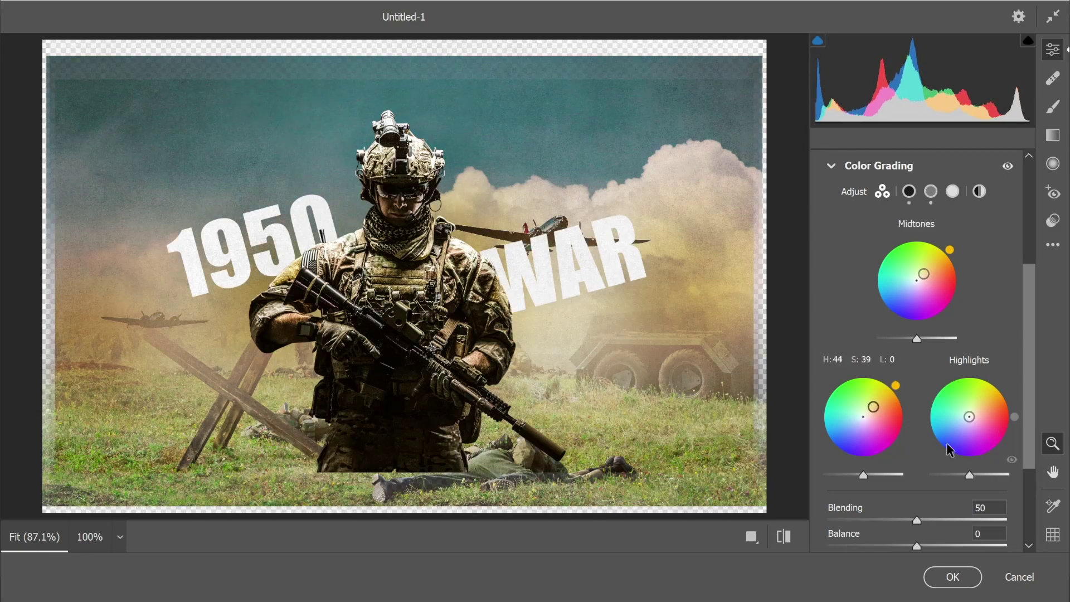
left_click_drag(968, 423, 970, 412)
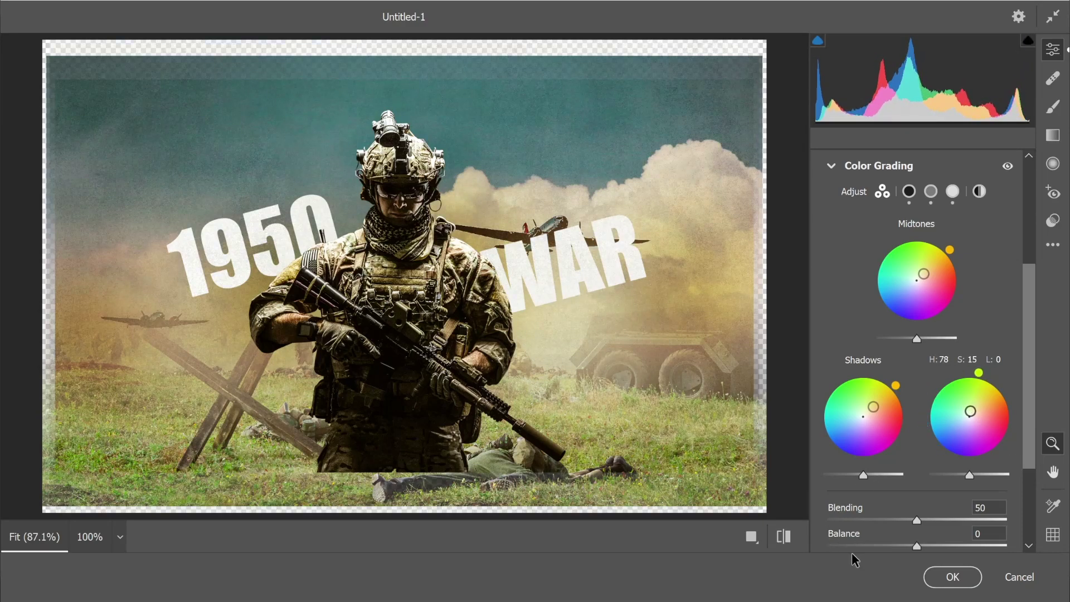
Apply the Camera Raw grading, then open the Layer 1 smart object's contents for editing.
left_click(940, 582)
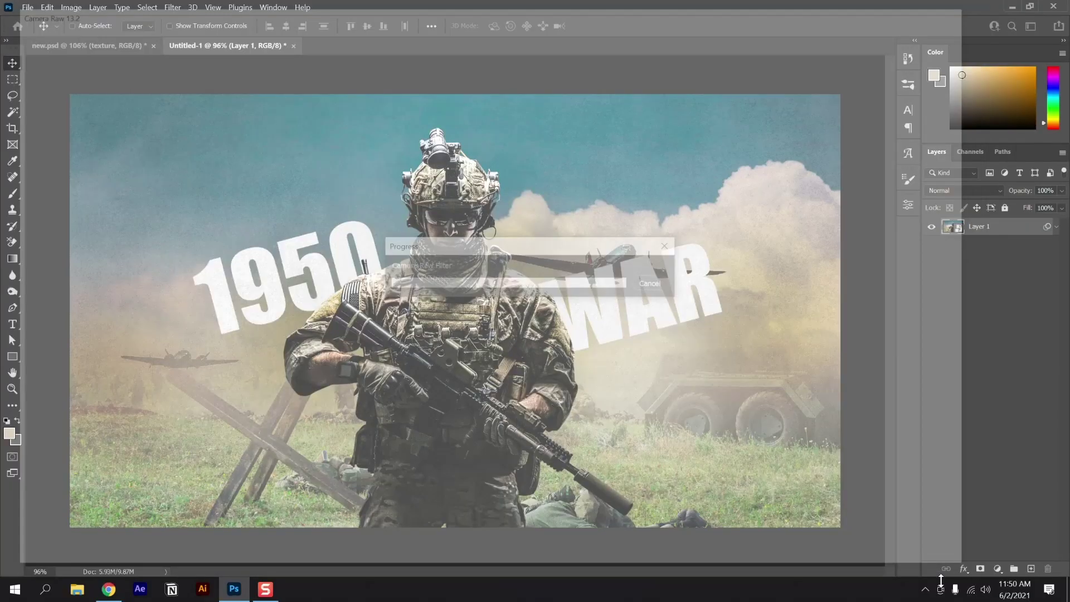
key("ctrl+0")
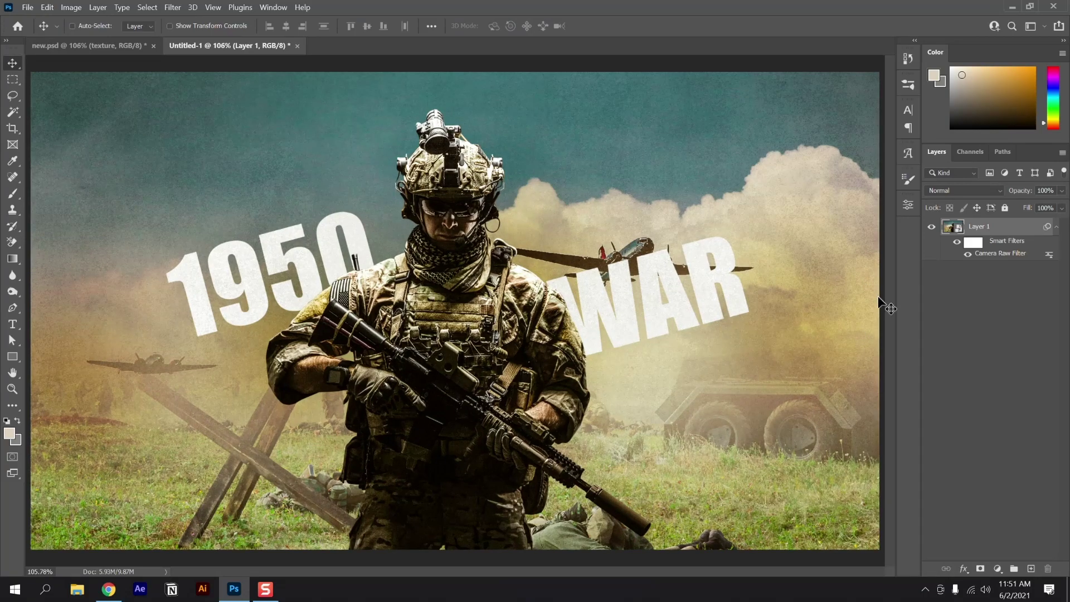
double_click(954, 229)
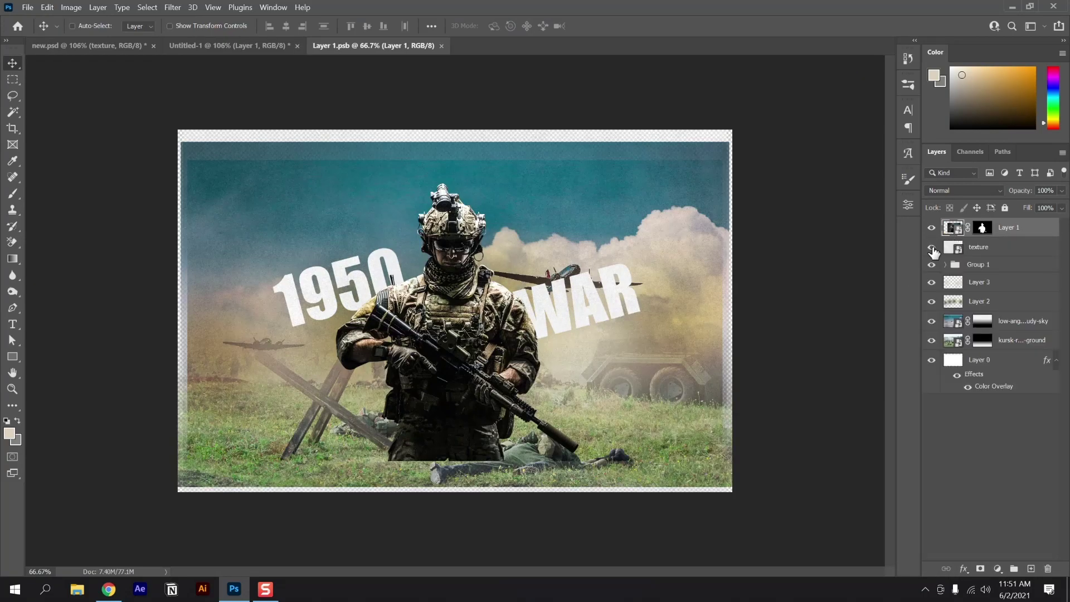
Convert Group 1, the '1950 WAR' title, into a smart object inside Layer 1.psb.
left_click_drag(572, 299, 590, 320)
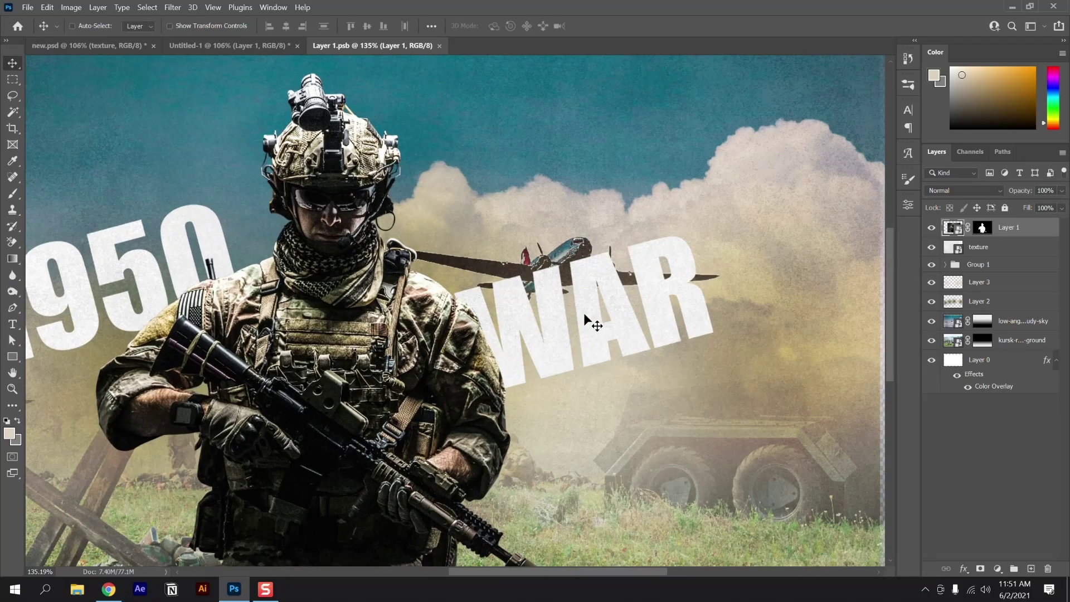
left_click(590, 323, "ctrl")
key("b")
key("ctrl+0")
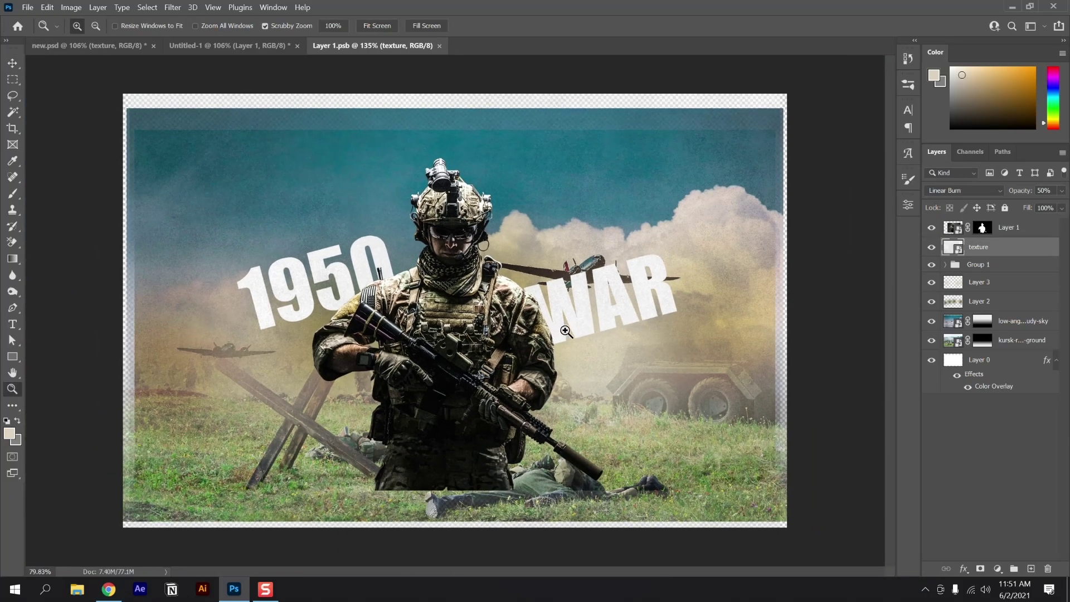
left_click(981, 227)
left_click(980, 270)
left_click(931, 265)
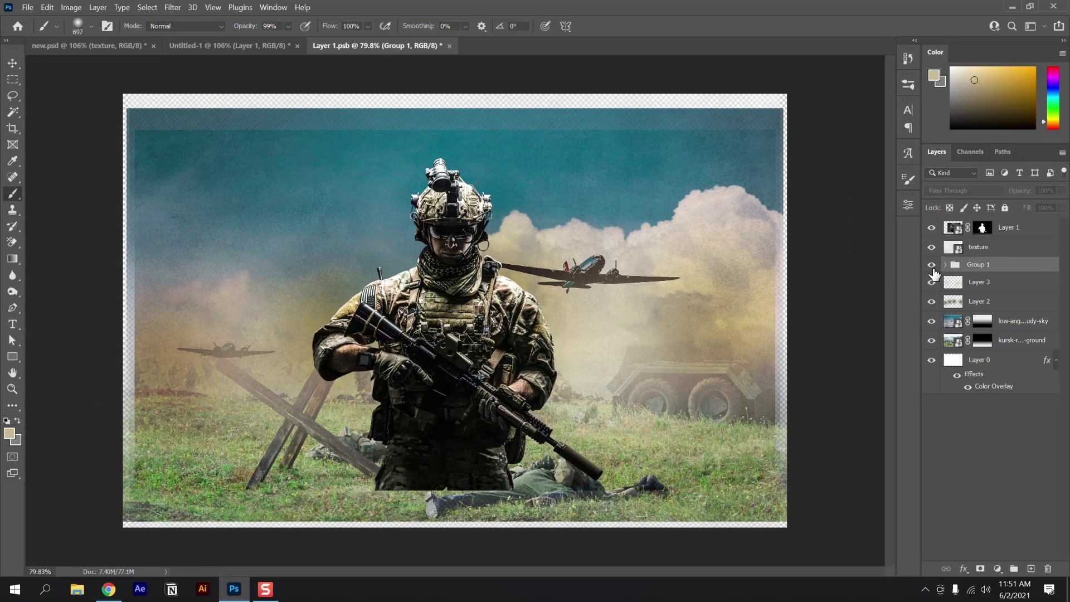
left_click(931, 265)
right_click(992, 267)
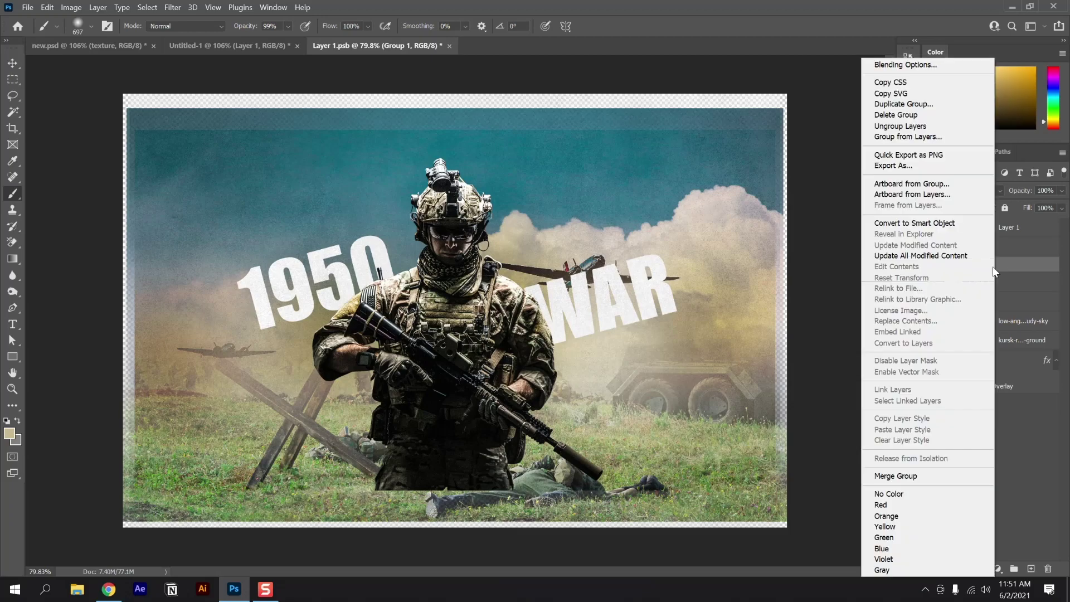
left_click(947, 223)
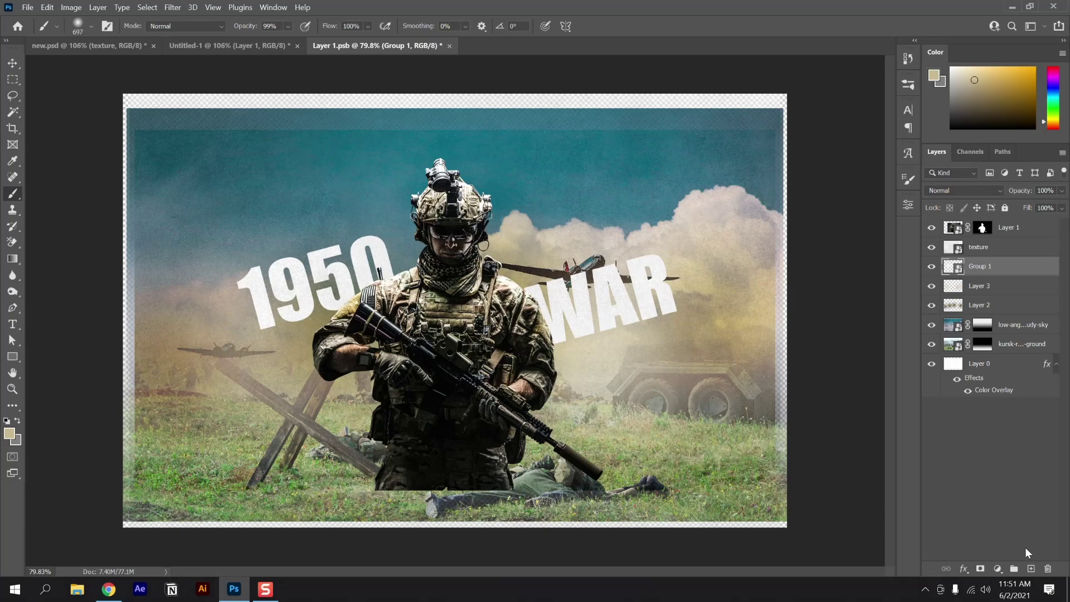
Add a layer clipped to Group 1 and brush a hazy tan over the title using colours sampled from the image.
left_click(1031, 568)
key("ctrl+alt+g")
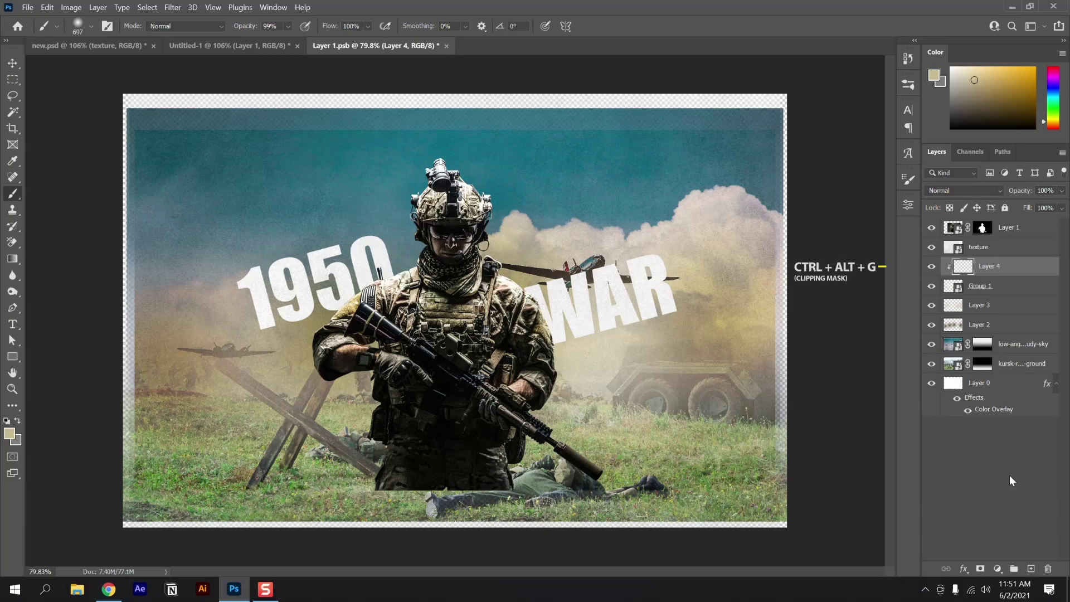
key("i")
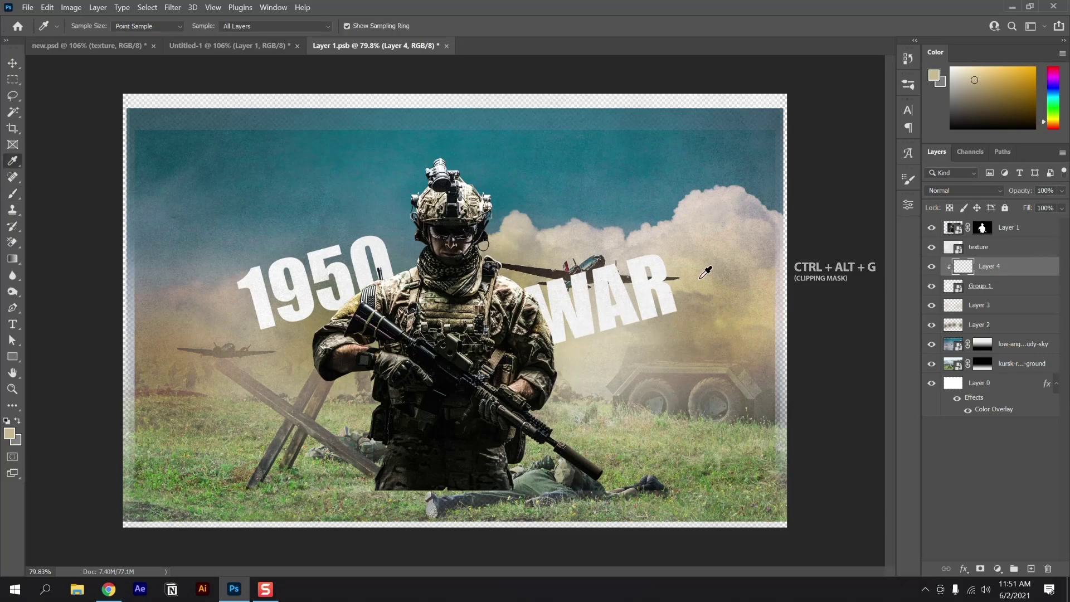
key("b")
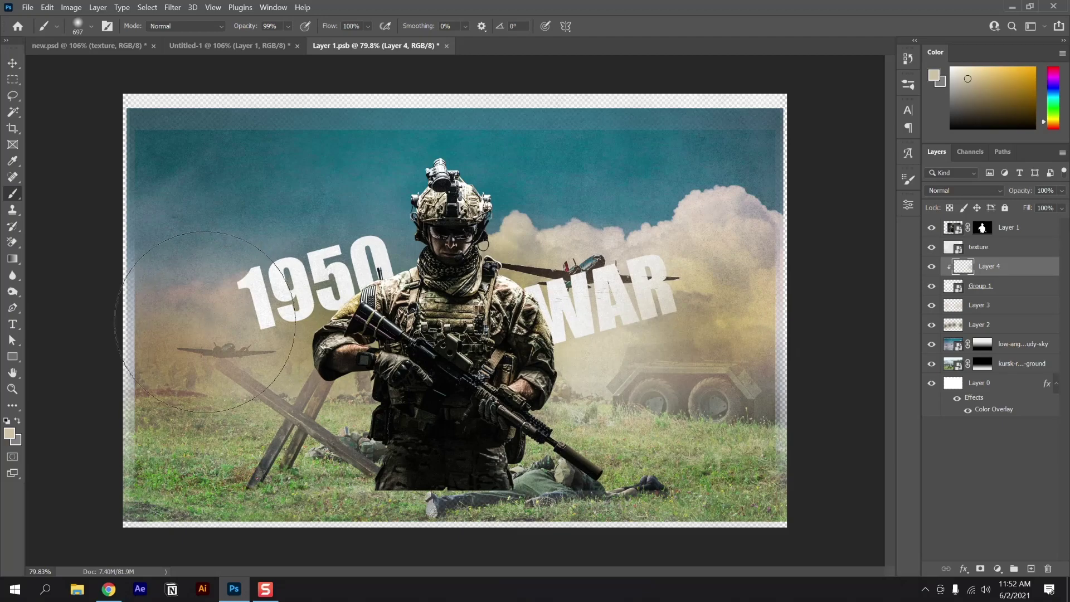
key("i")
left_click(205, 294)
key("b")
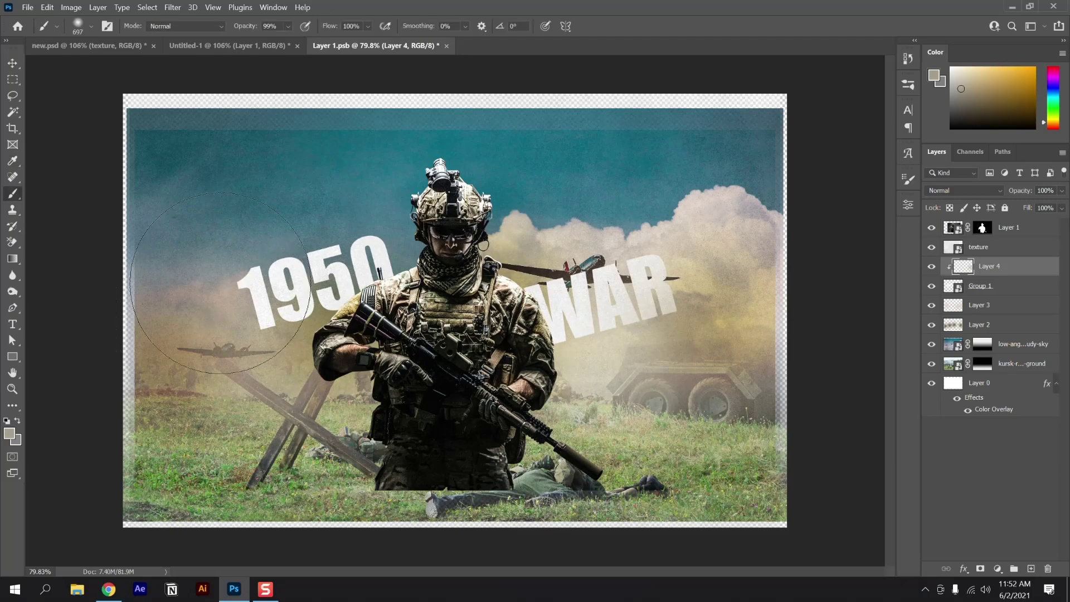
left_click_drag(220, 308, 214, 316)
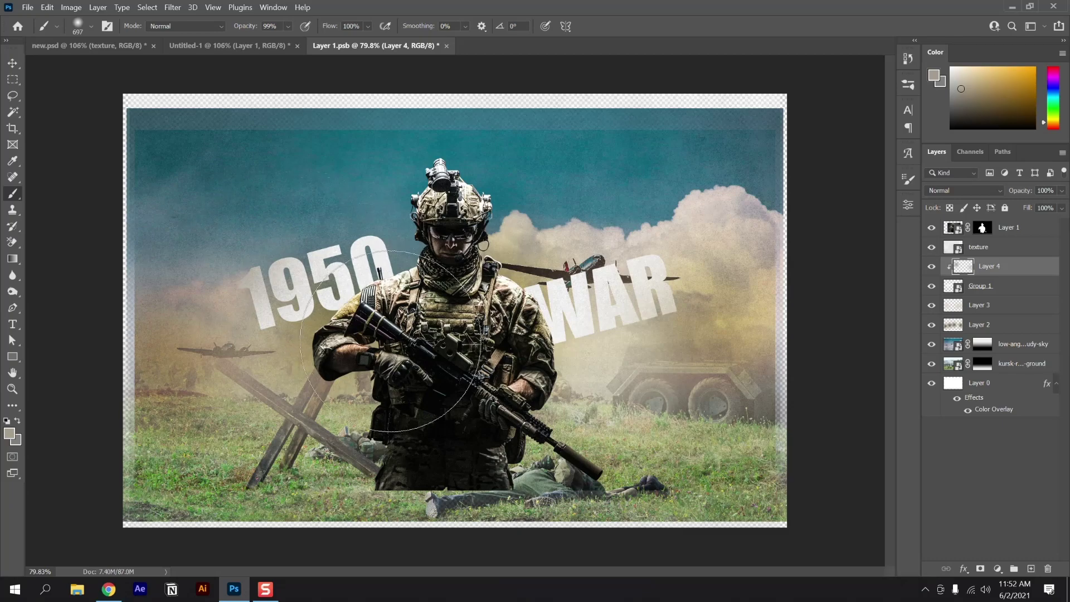
key("i")
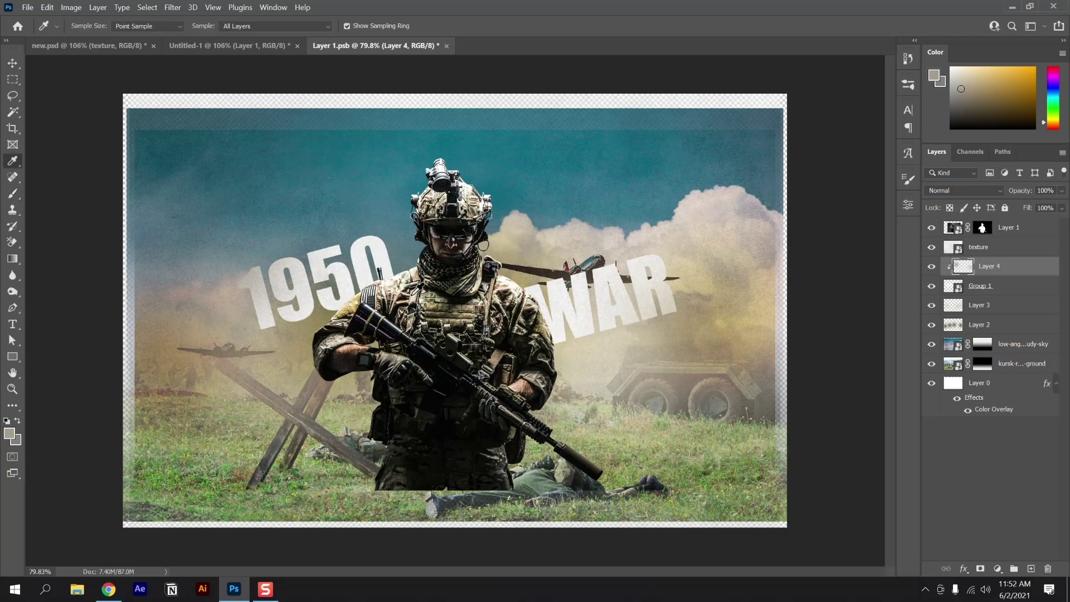
left_click(409, 296)
key("b")
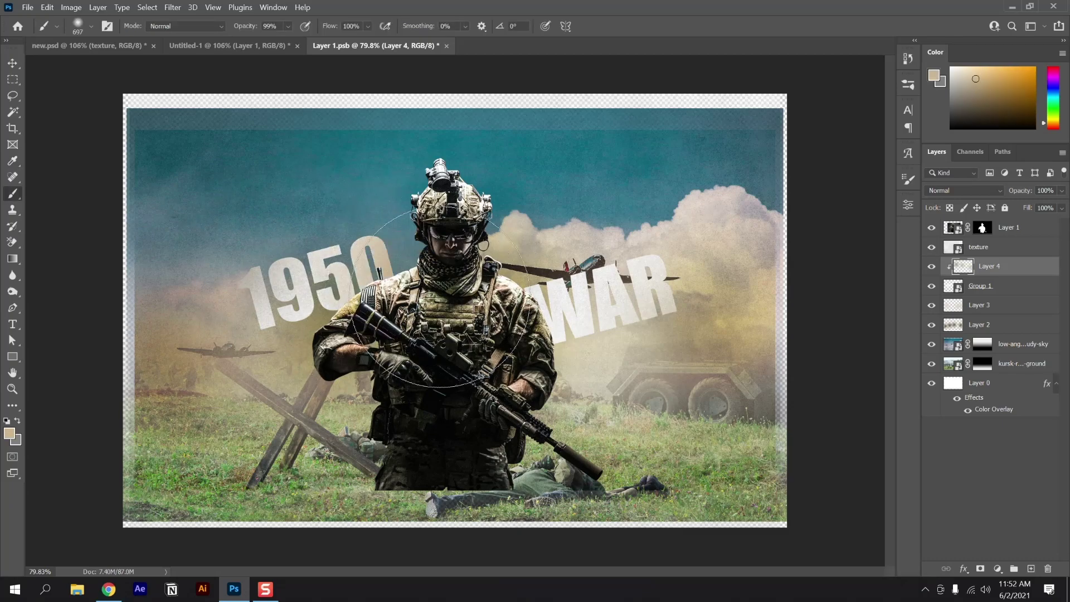
Group the painted Layer 4 and Group 1 together as Group 2.
scroll(451, 313, "down", 2)
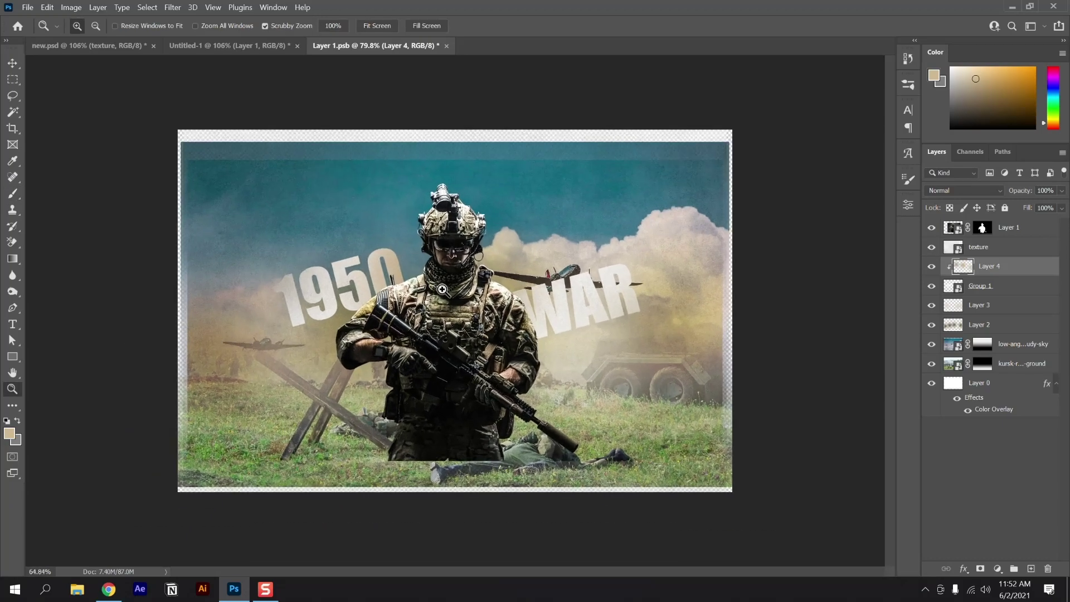
key("v")
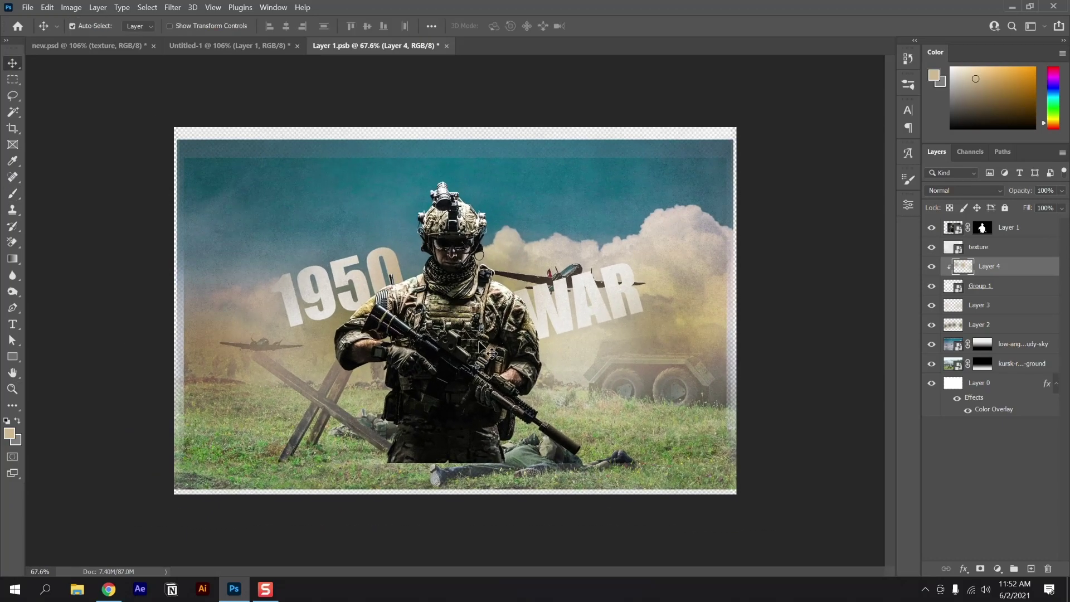
scroll(491, 353, "up", 2)
left_click(1003, 285)
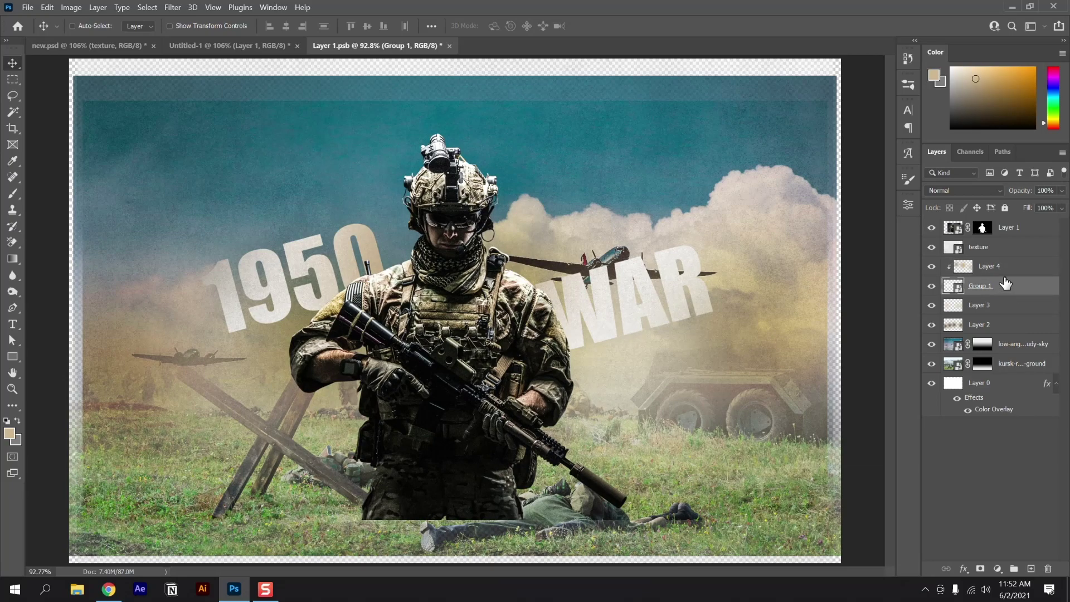
key("ctrl")
left_click(1012, 266, "ctrl")
key("ctrl+g")
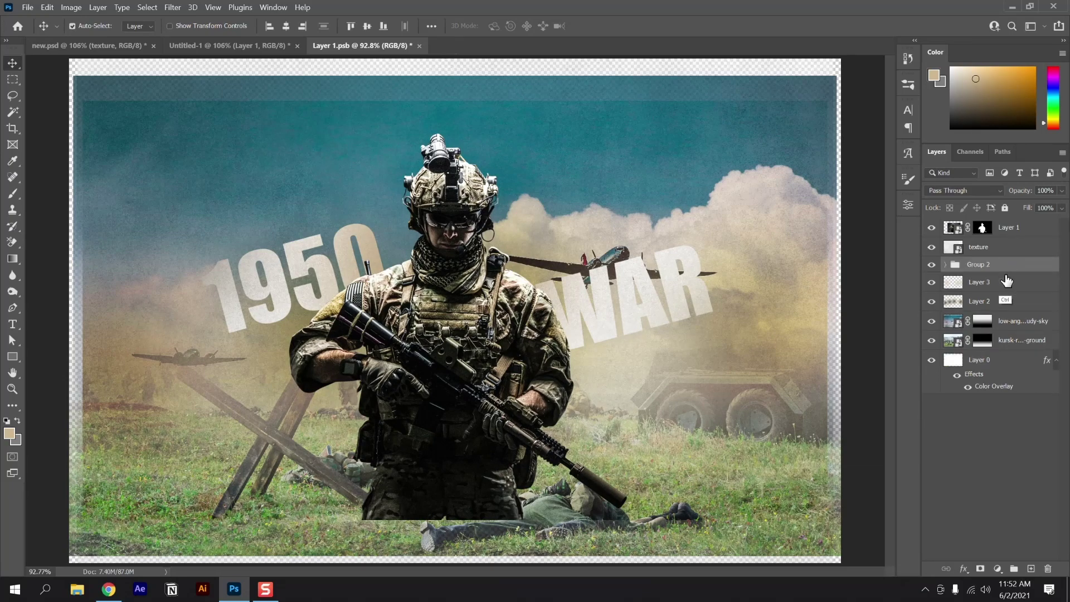
Save Layer 1.psb and close it to return to Untitled-1.
key("z")
scroll(669, 307, "down", 3)
scroll(681, 356, "up", 1)
key("v")
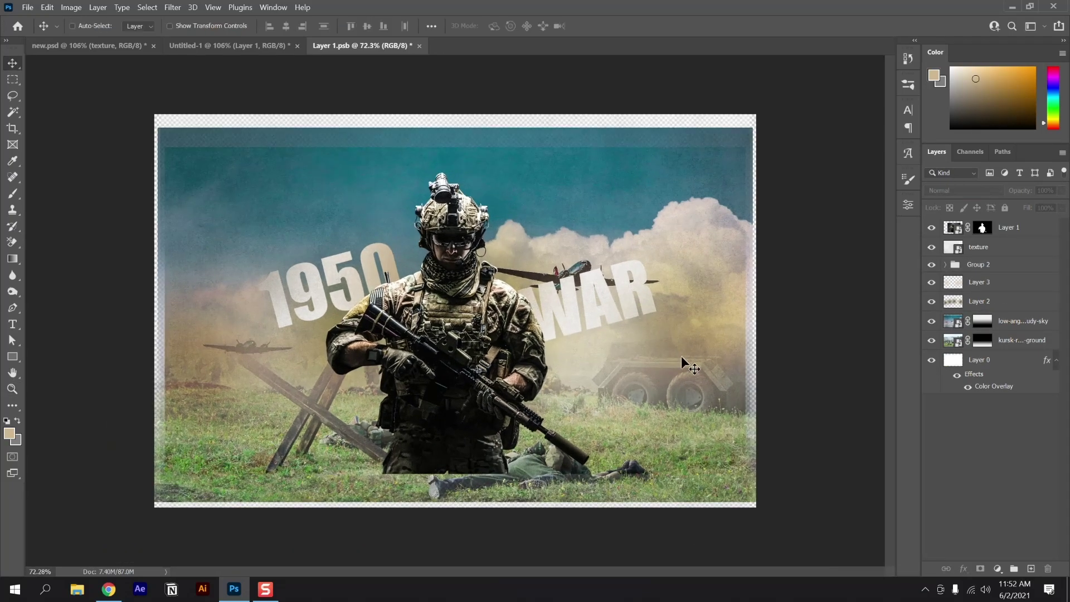
key("ctrl+s")
key("ctrl+w")
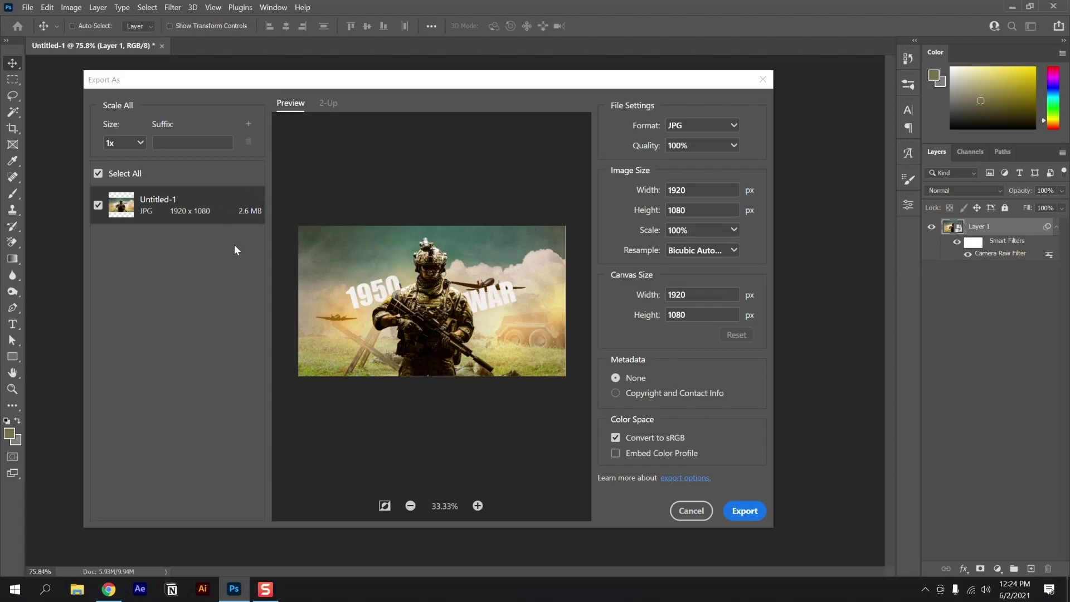
Check the JPG export quality is 100% for the 1920 × 1080 image.
left_click(643, 149)
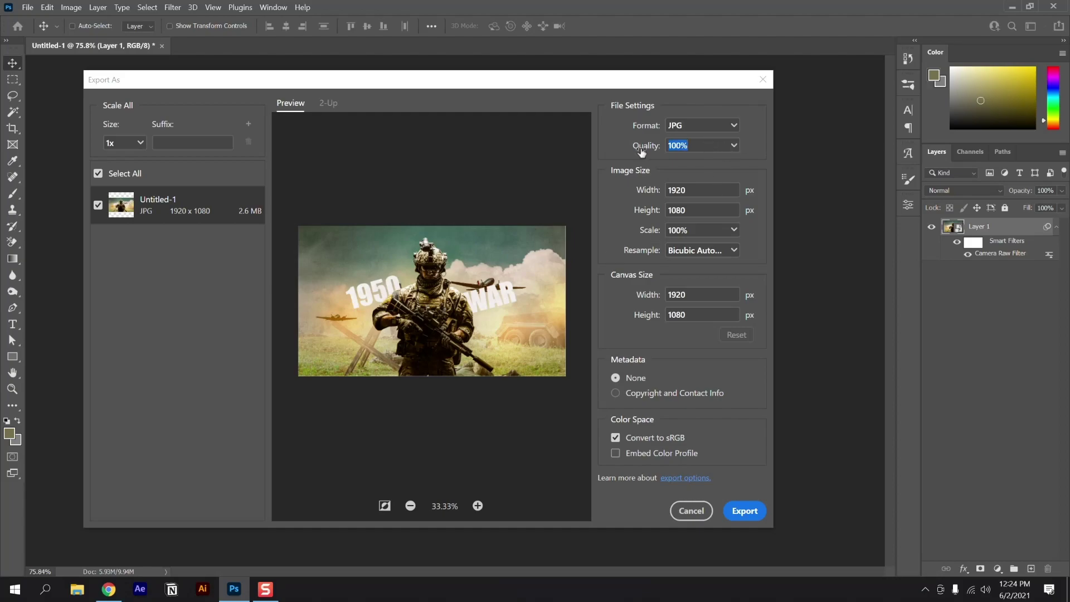